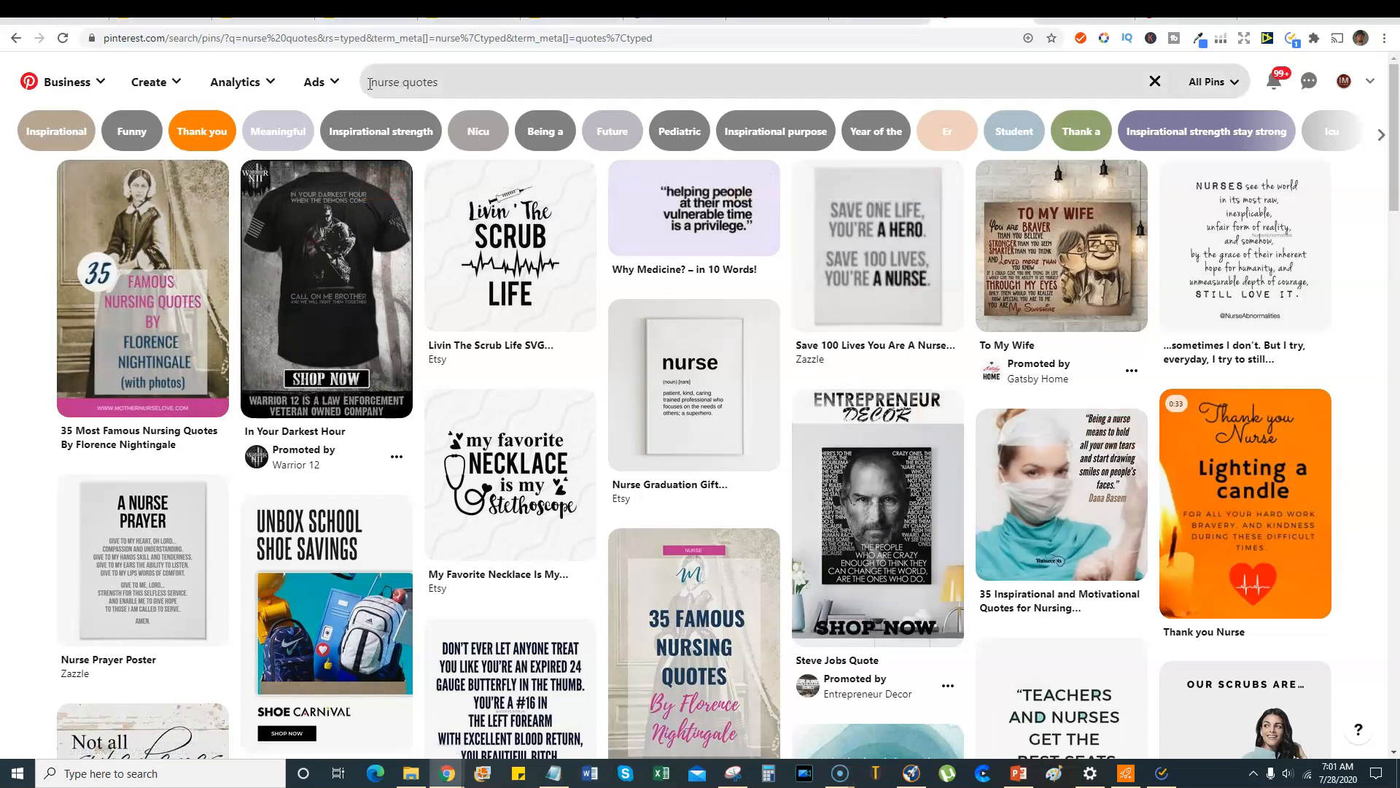
Examine the Pinterest search suggestions and pins for "nurse quotes" to find a short quote for the page.
left_click_drag(400, 82, 362, 87)
left_click(482, 84)
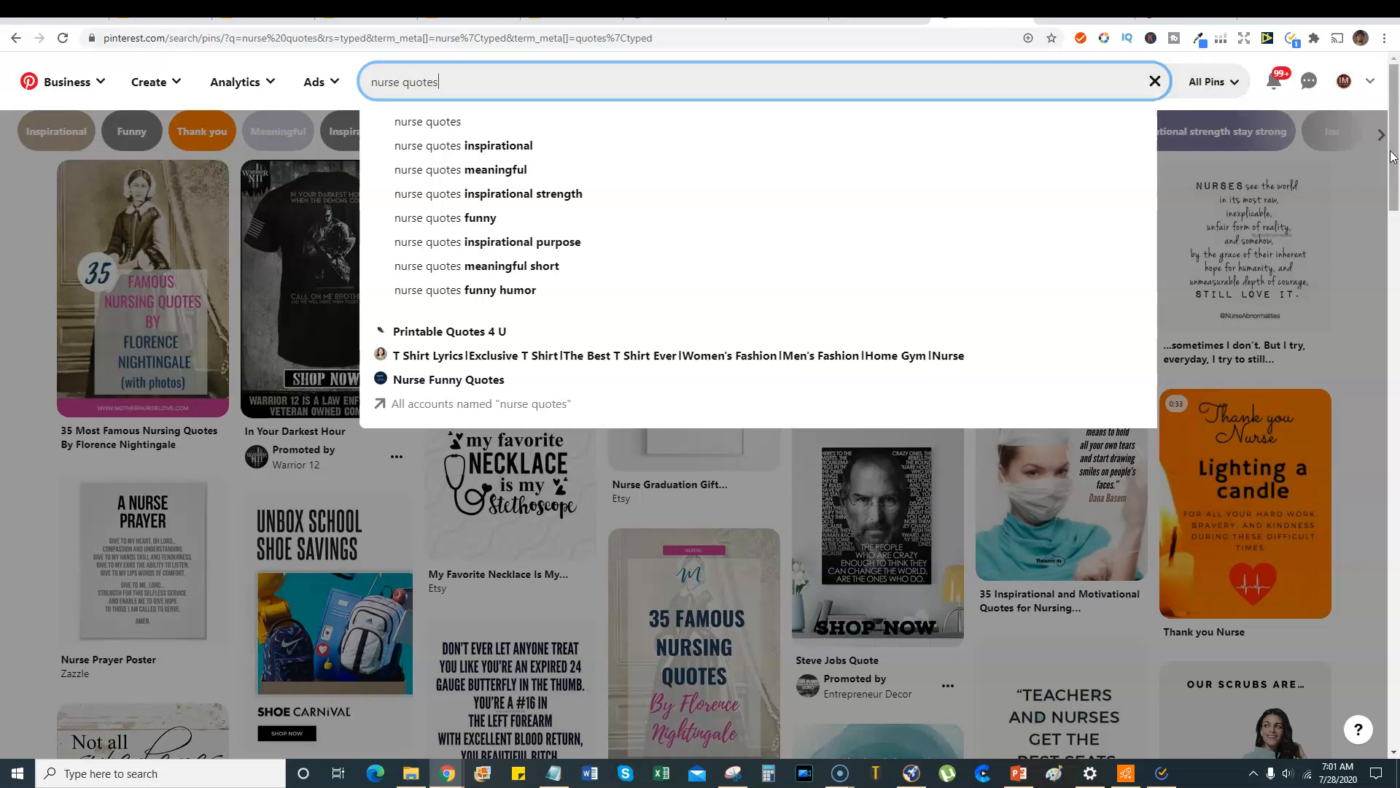
scroll(1367, 183, "down", 3)
left_click(1367, 212)
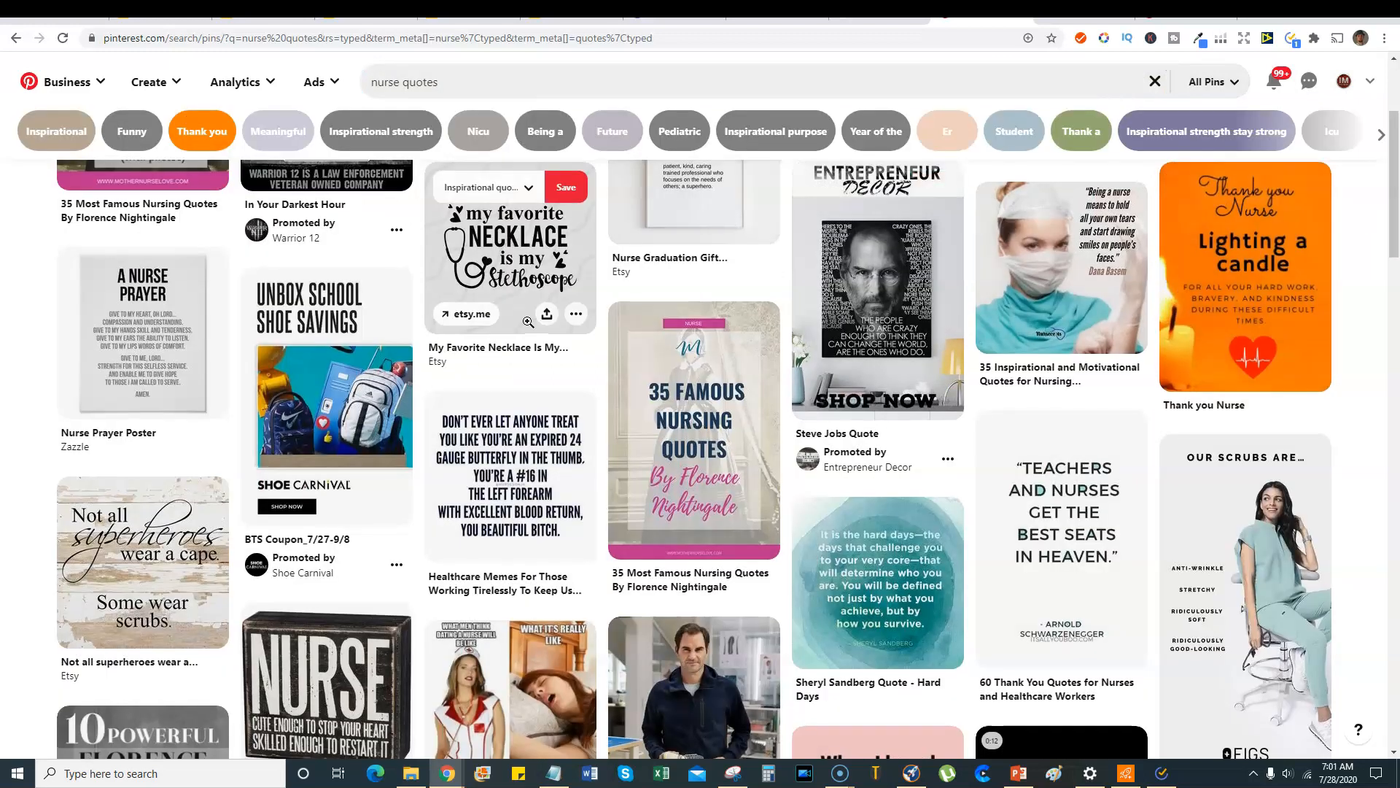
scroll(611, 637, "up", 3)
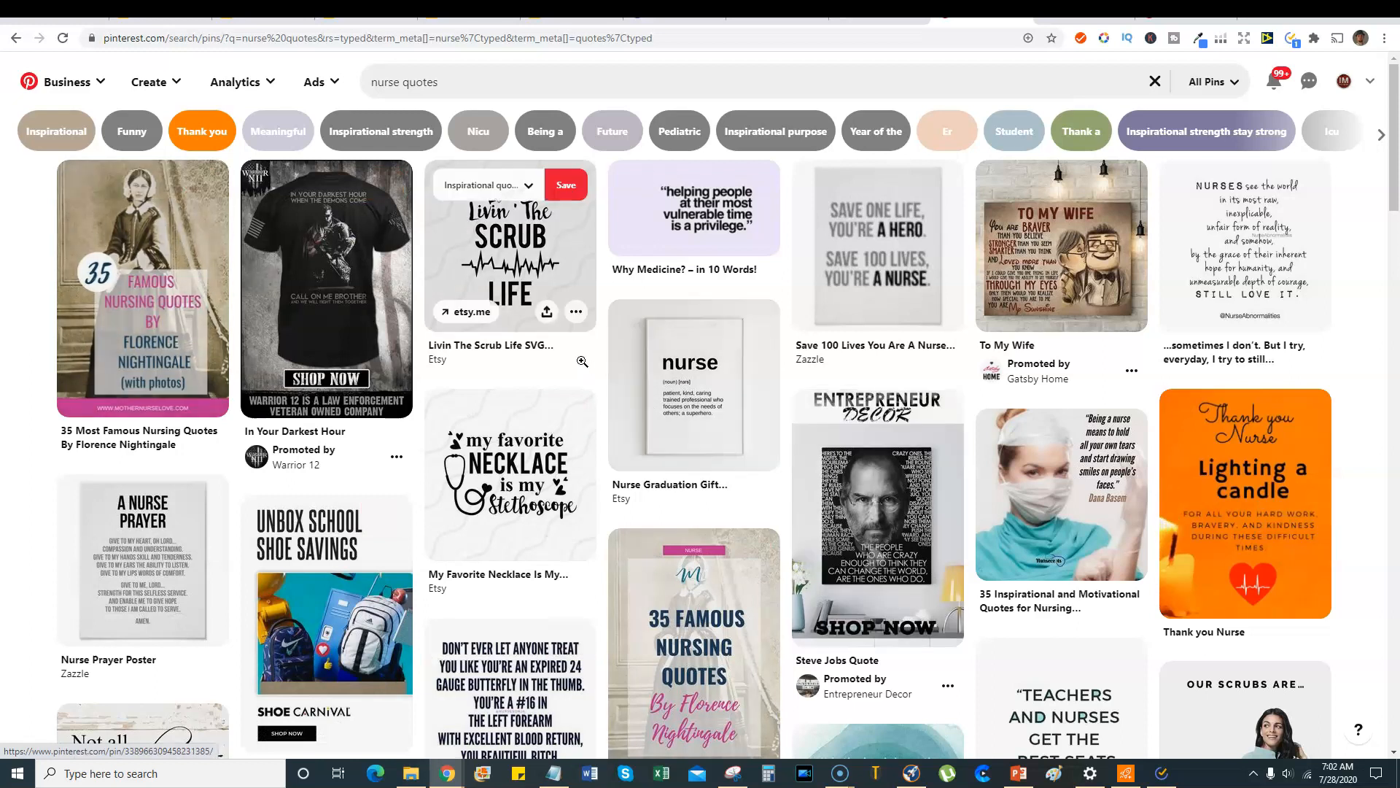
scroll(350, 661, "down", 1)
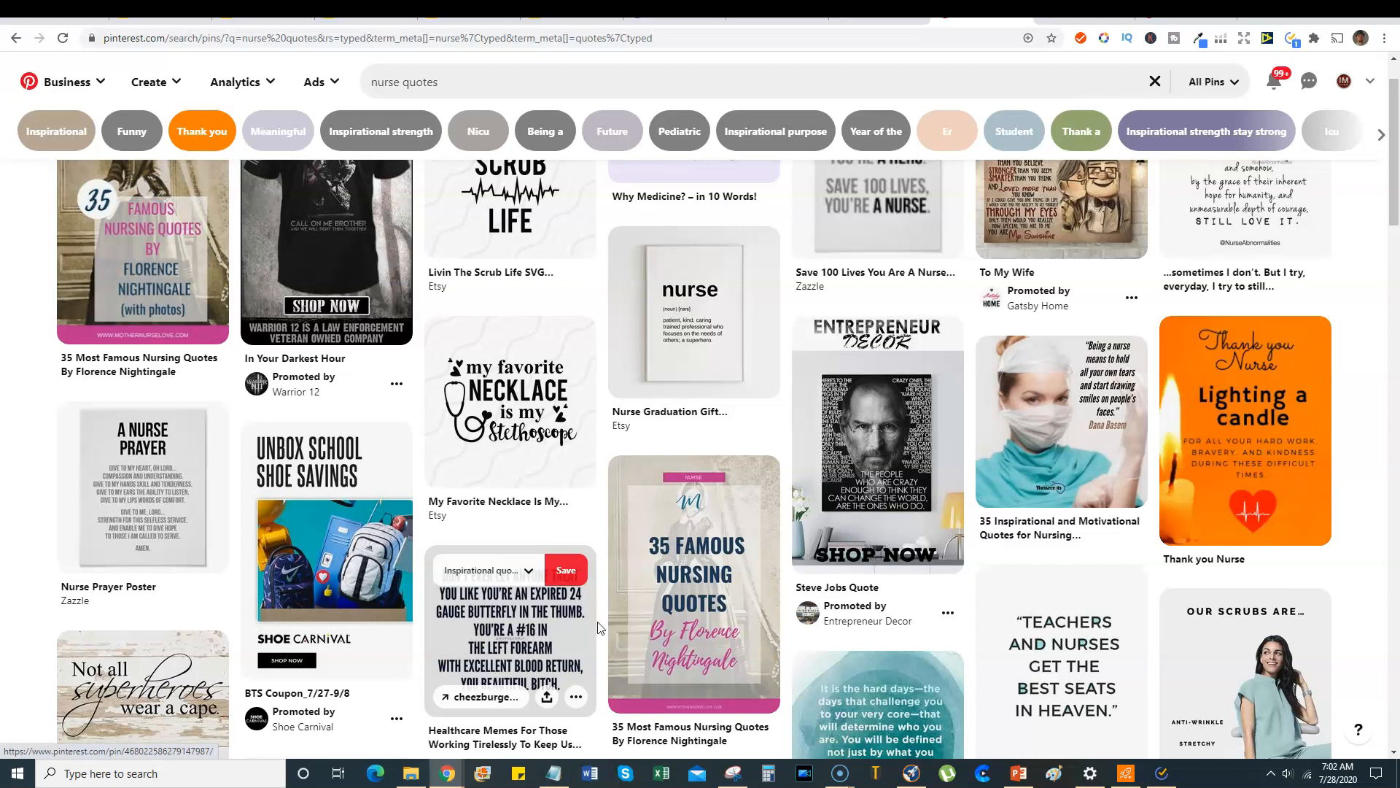
scroll(873, 587, "down", 1)
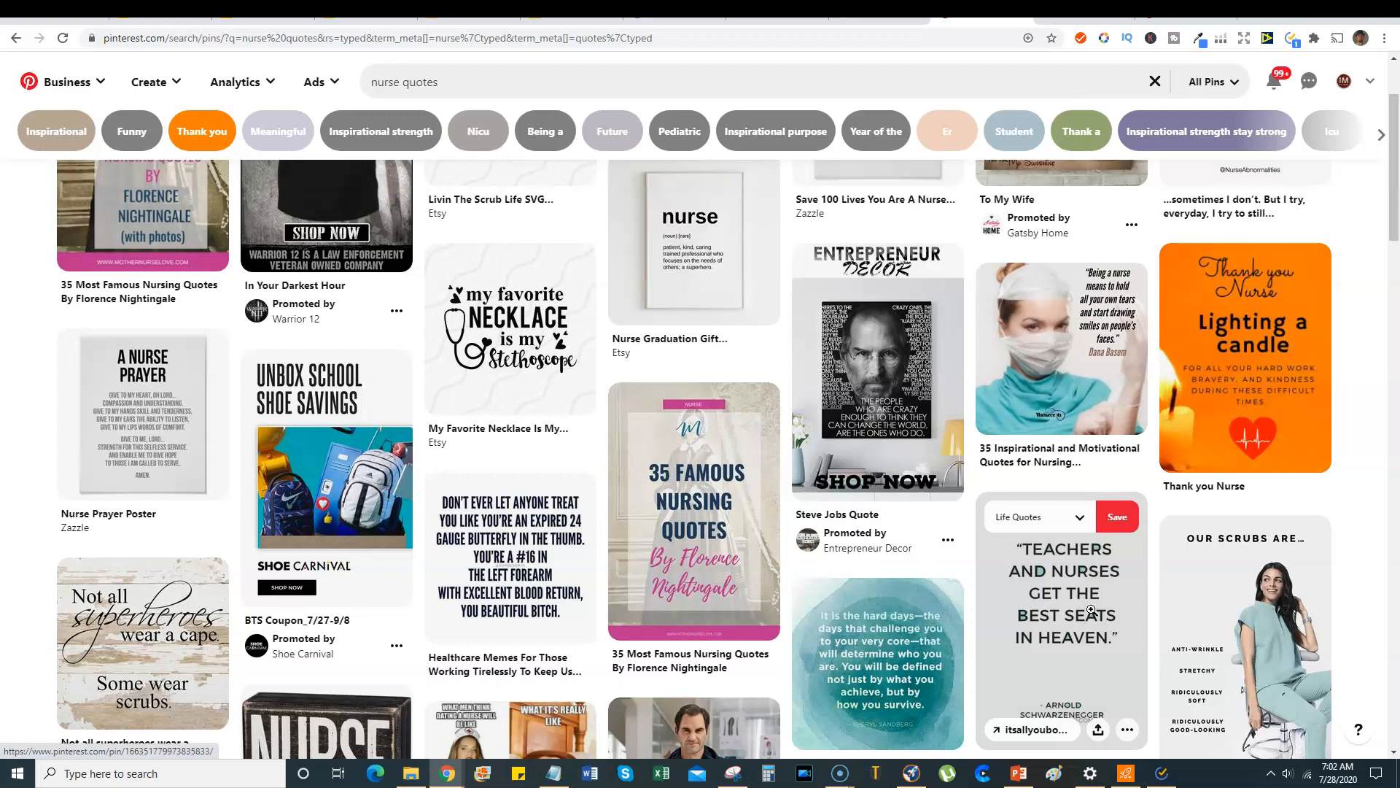
scroll(1091, 613, "up", 2)
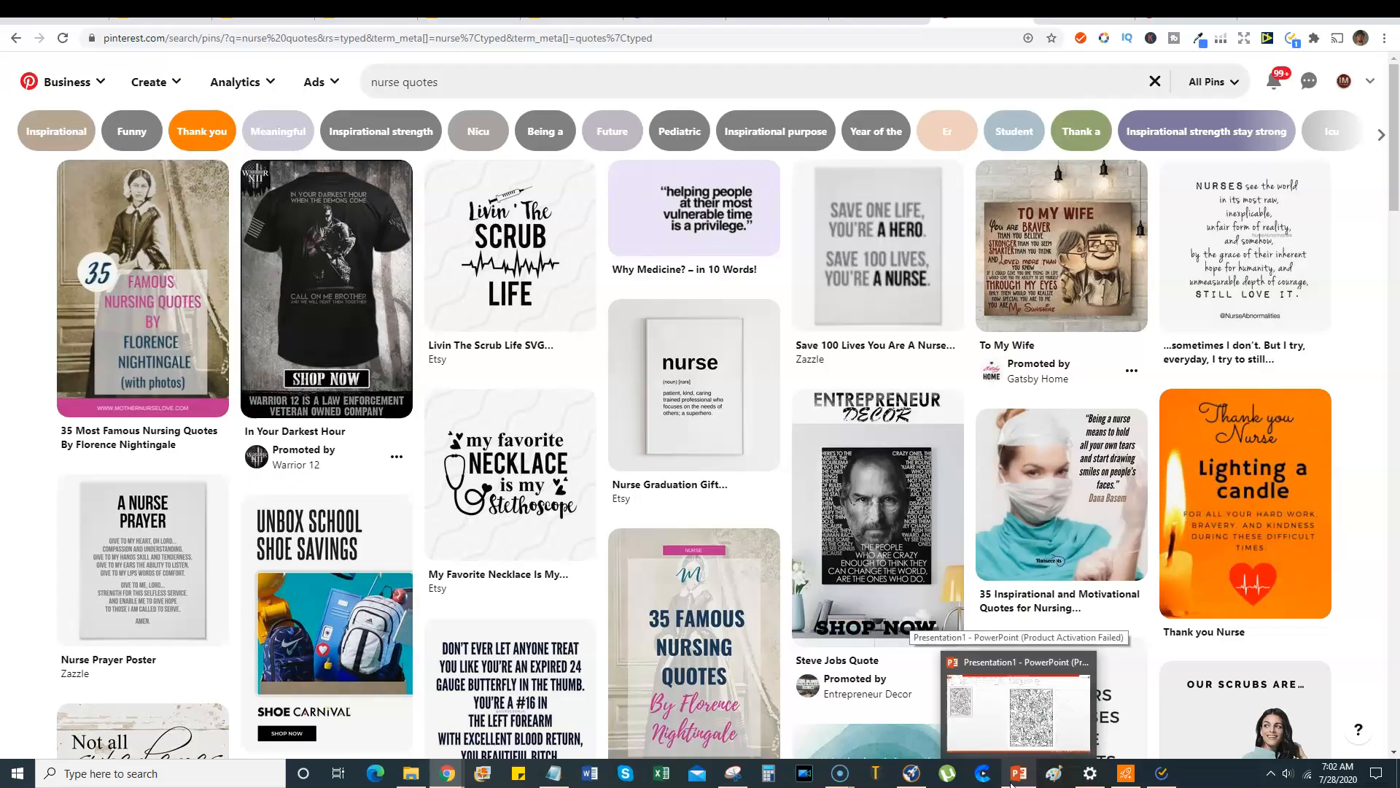
Switch to the PowerPoint presentation and insert plain black WordArt over the floral pattern, with "My Favorite" as its first line.
left_click(1013, 782)
left_click(818, 323)
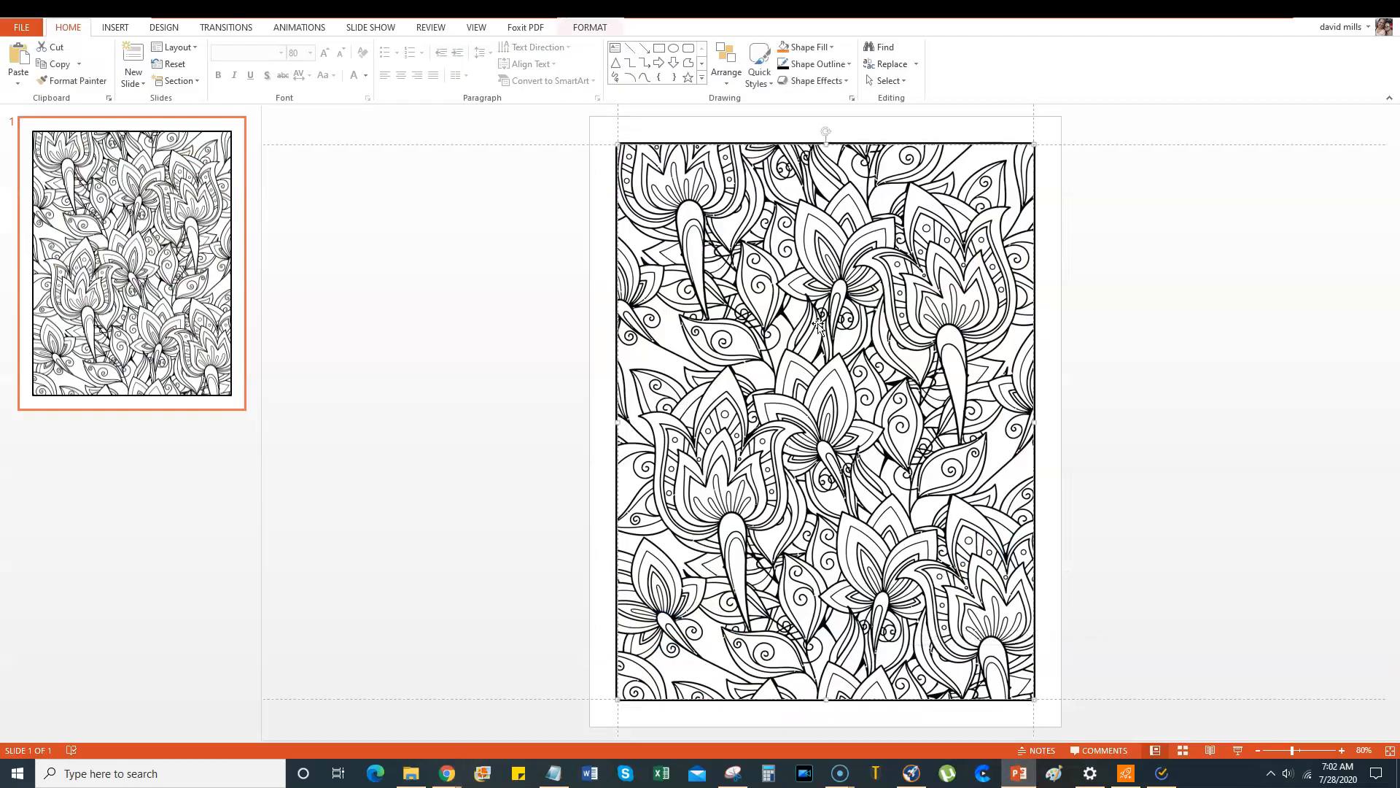
left_click(116, 29)
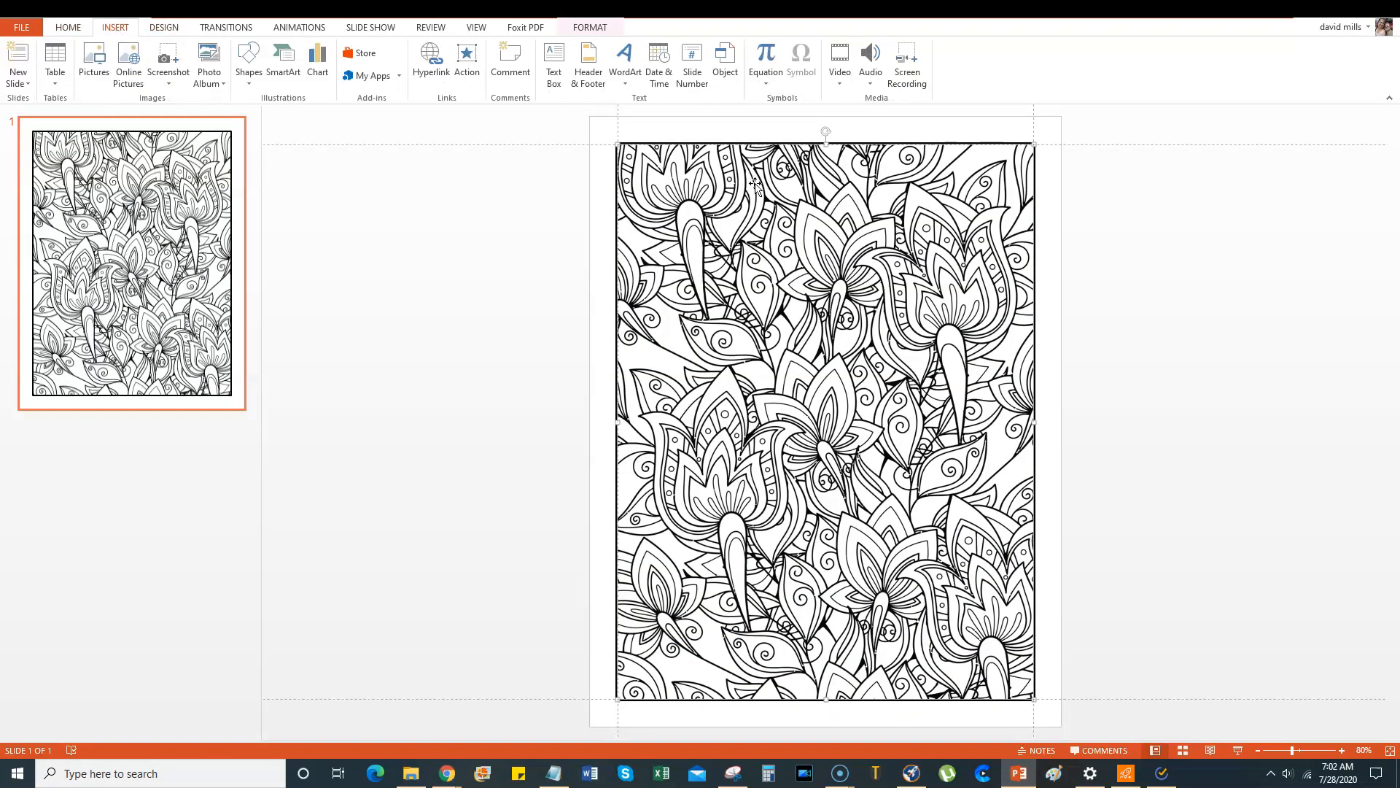
left_click(625, 58)
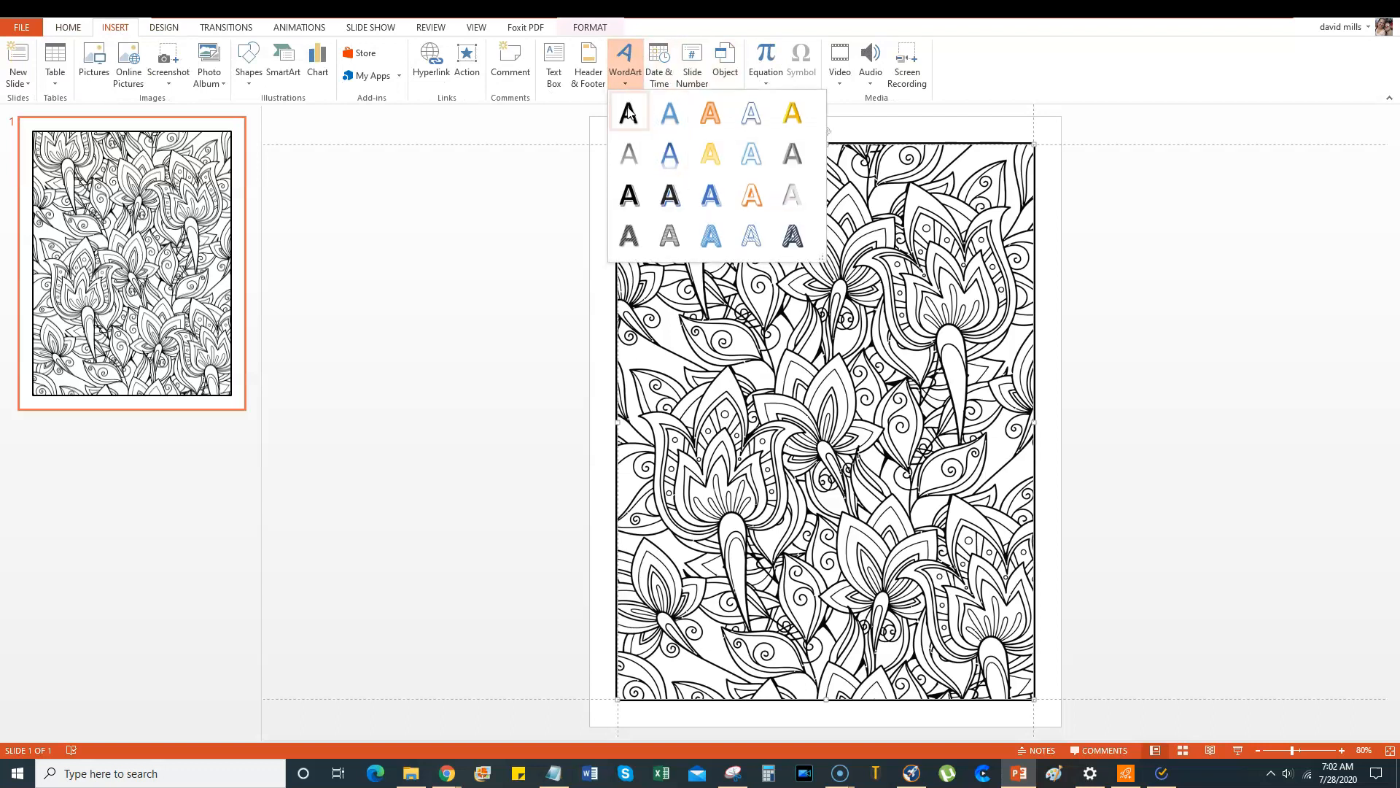
left_click(628, 115)
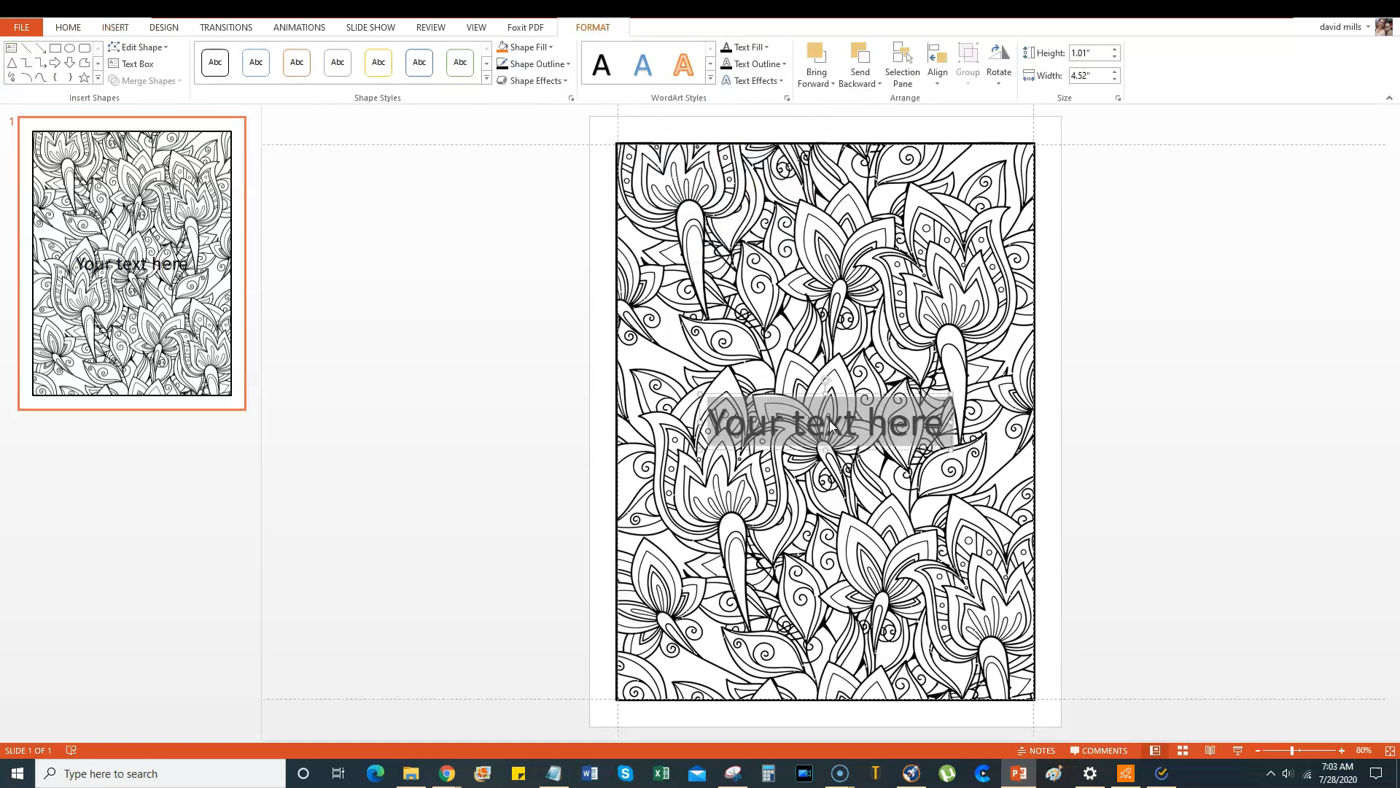
type("M")
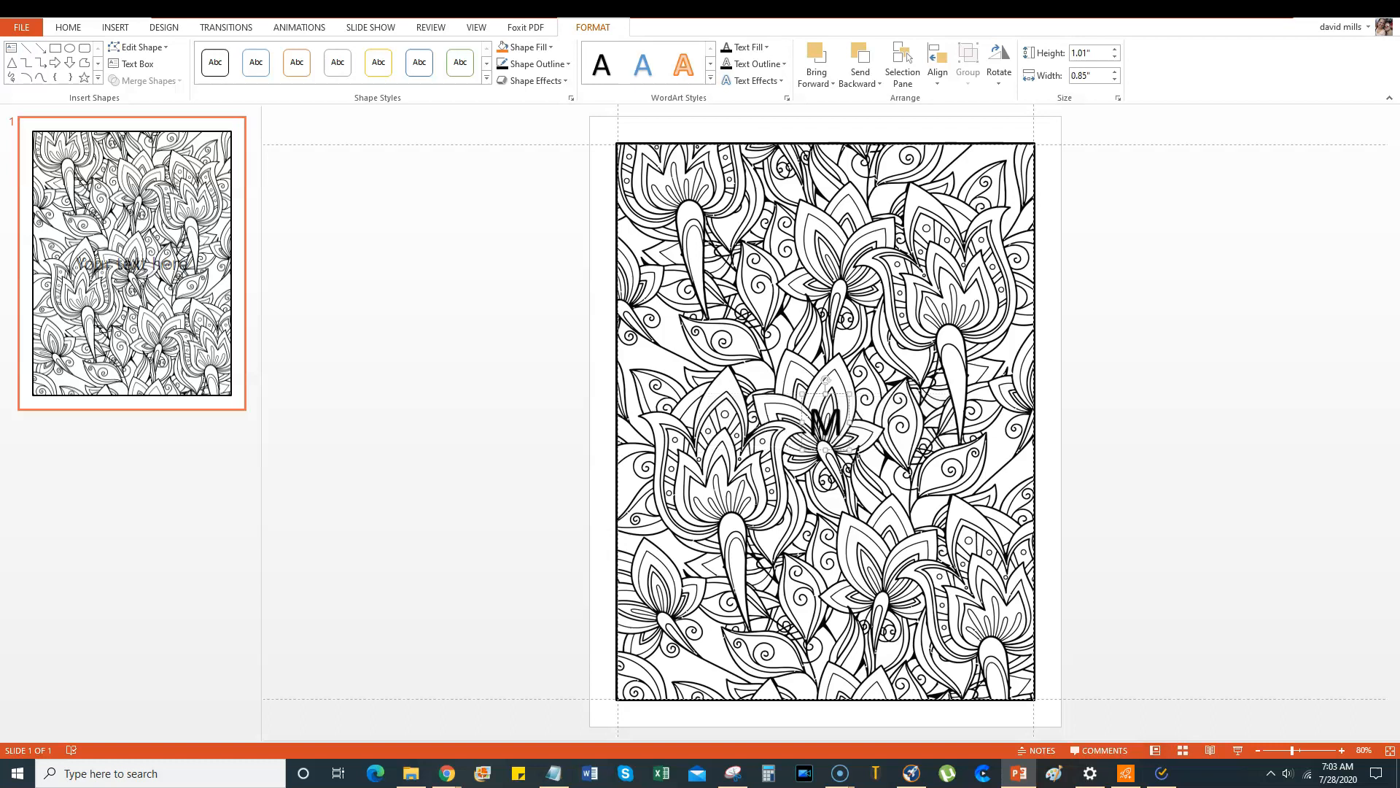
type("y Favorite")
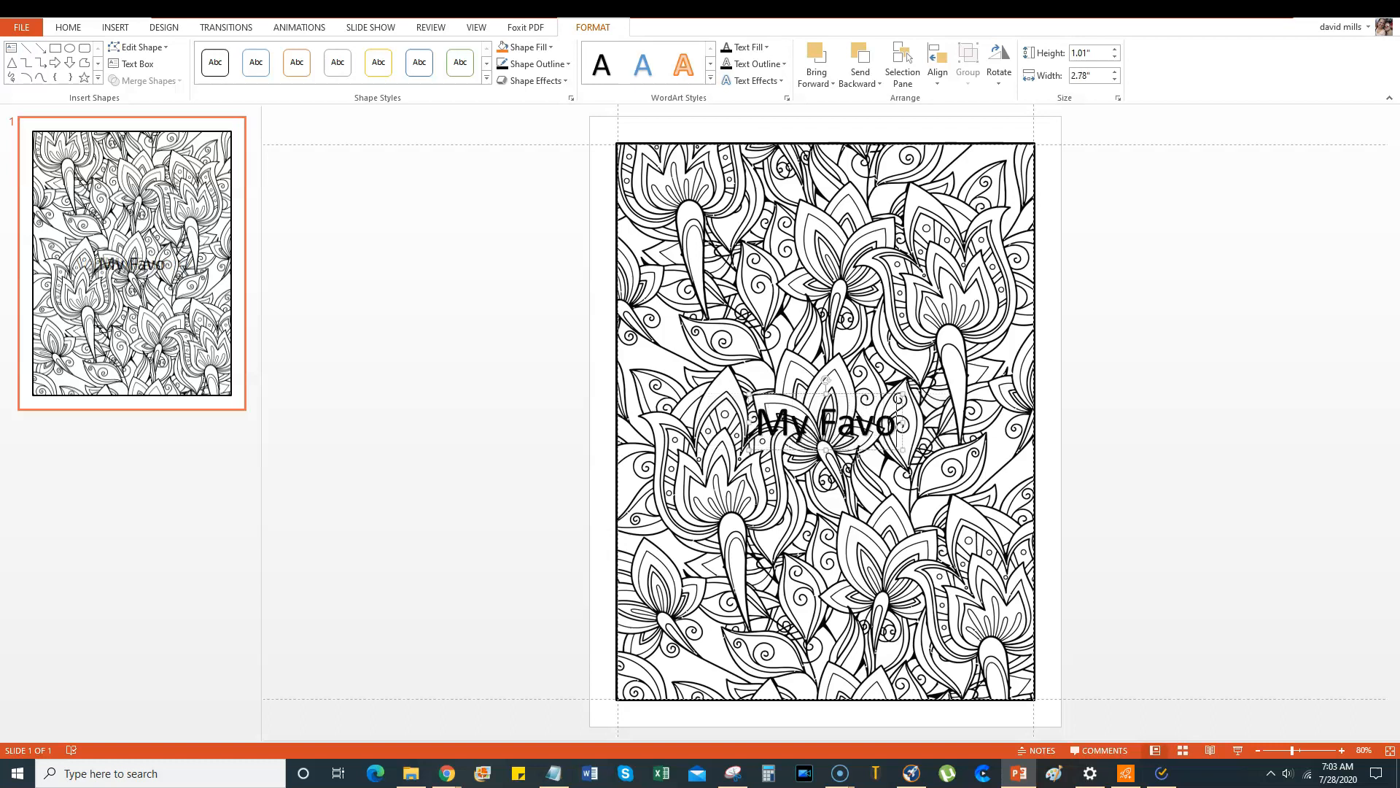
key("Return")
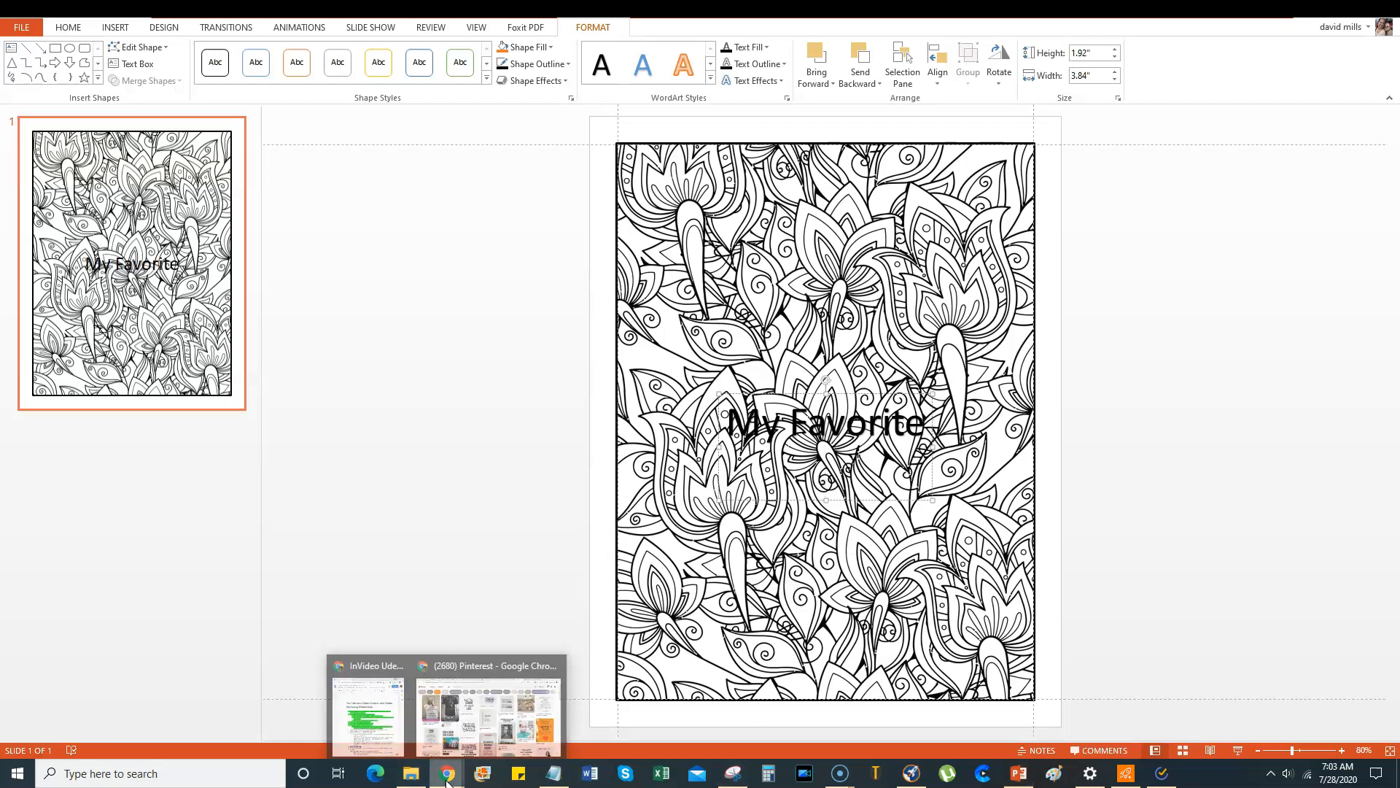
Check the quote on Pinterest, return to PowerPoint and add the lines "Necklace", "Is my" and "Stethescope" to the WordArt.
left_click(507, 731)
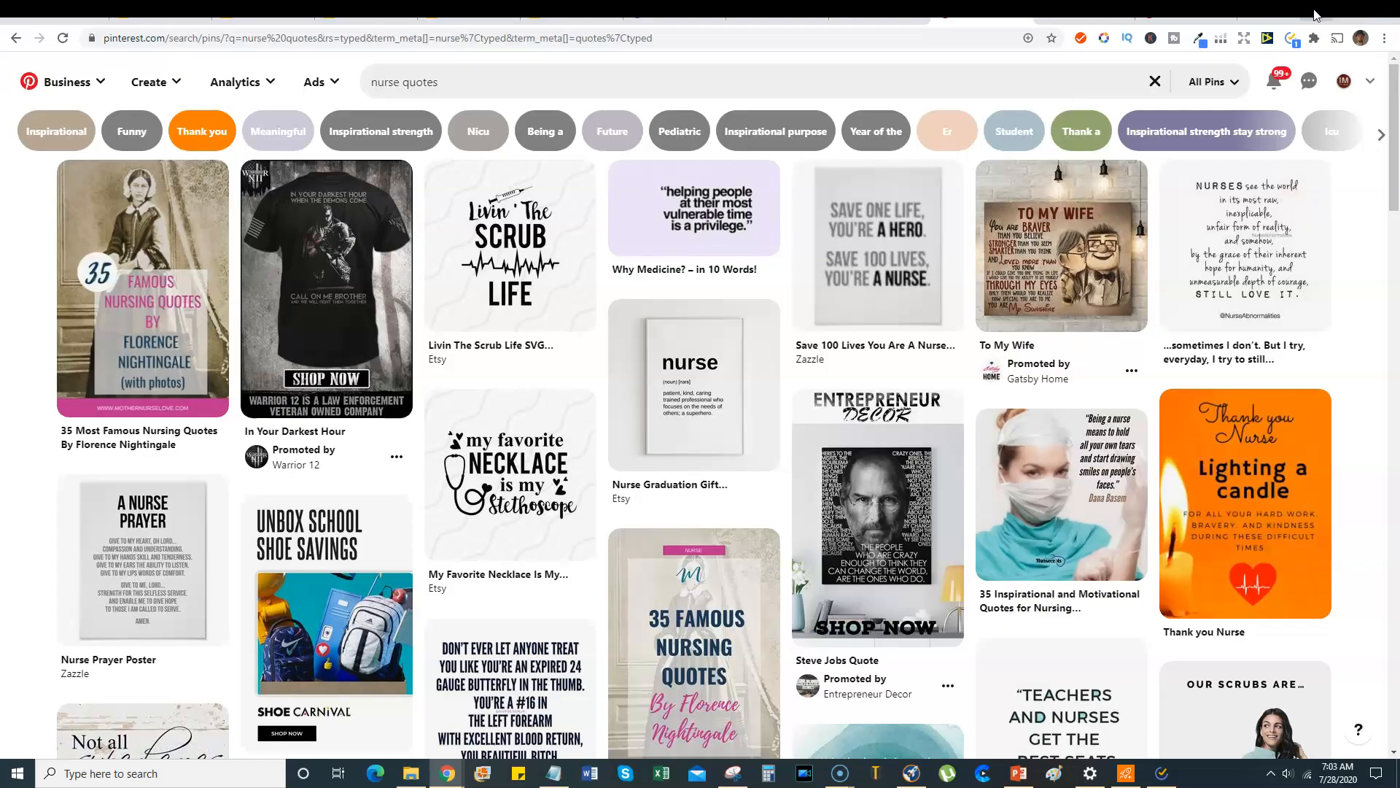
left_click(1315, 14)
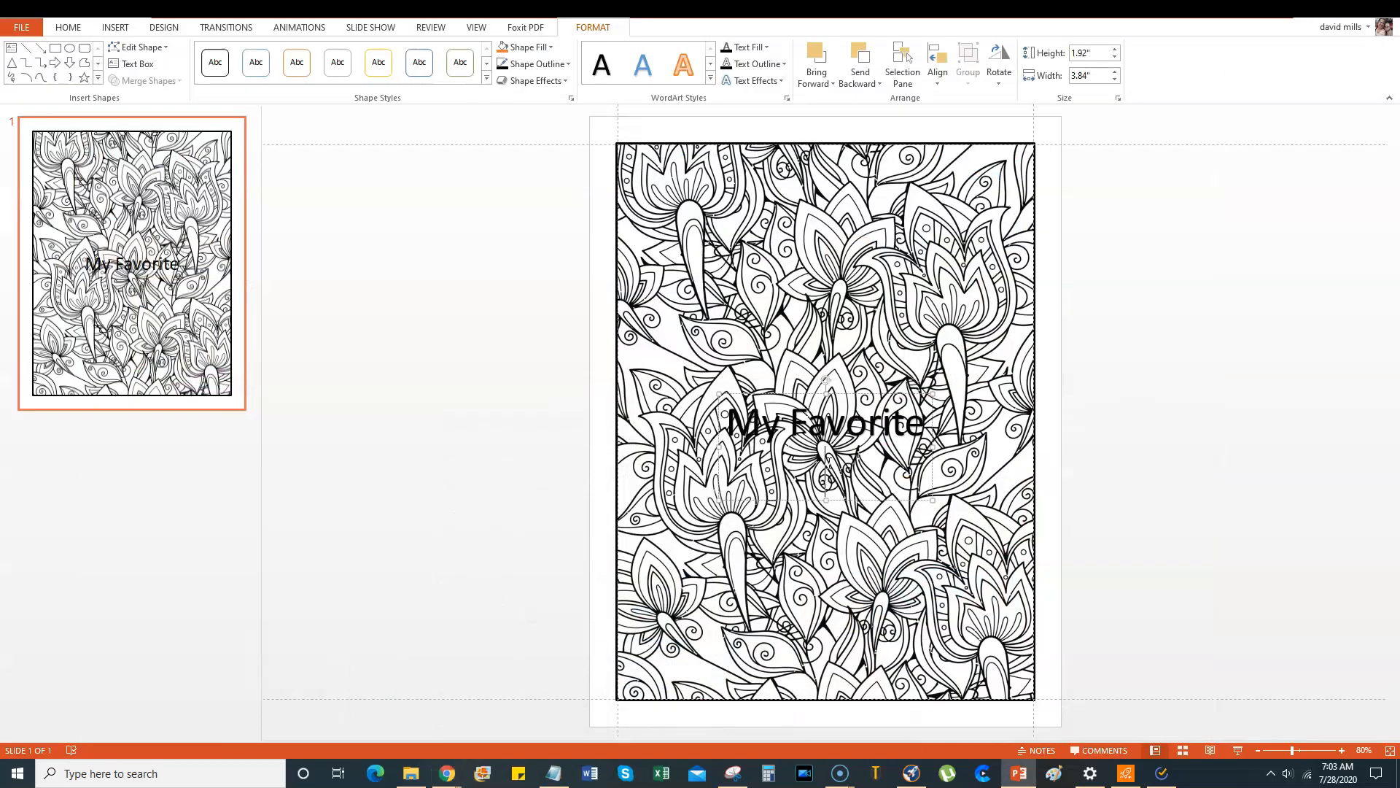
key("Return")
type("Necklace")
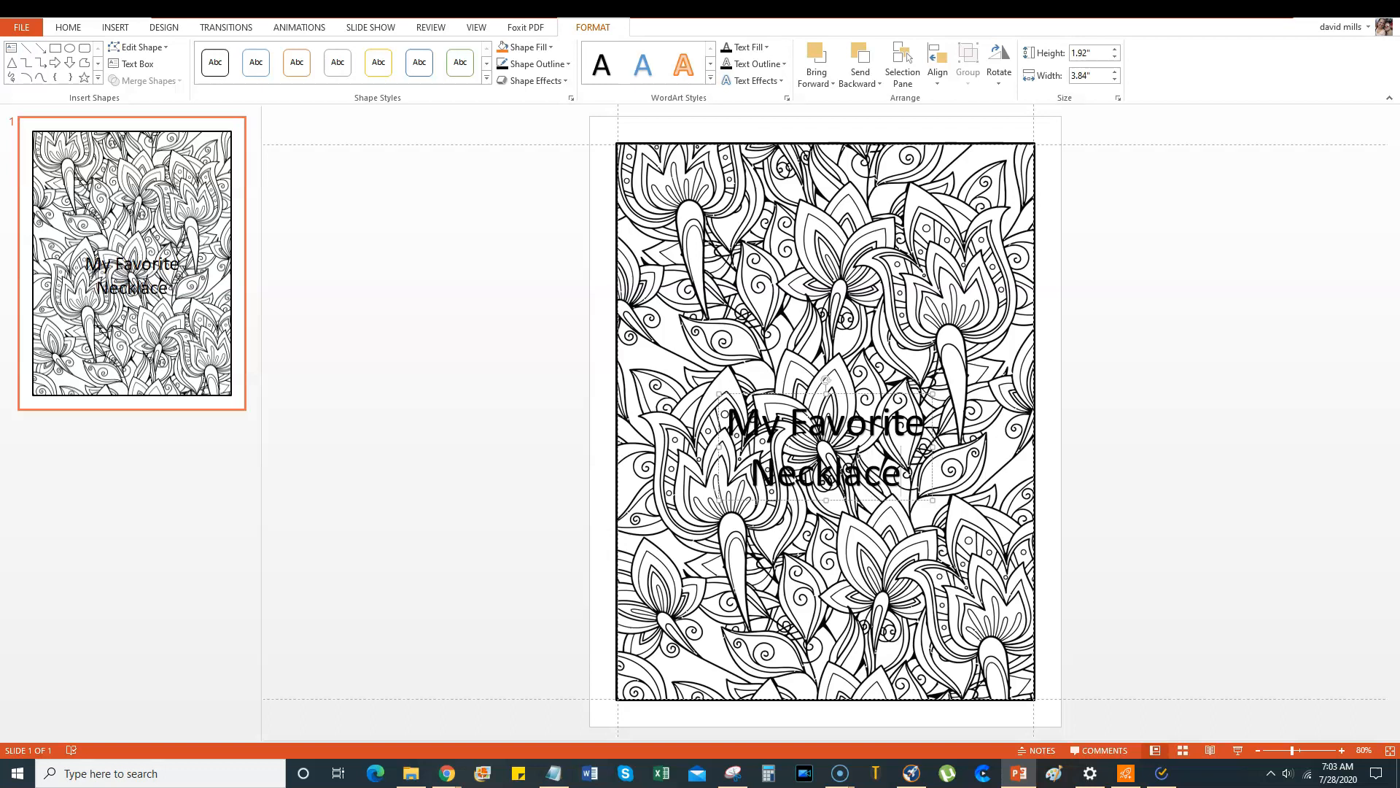
key("Return")
type("Is my")
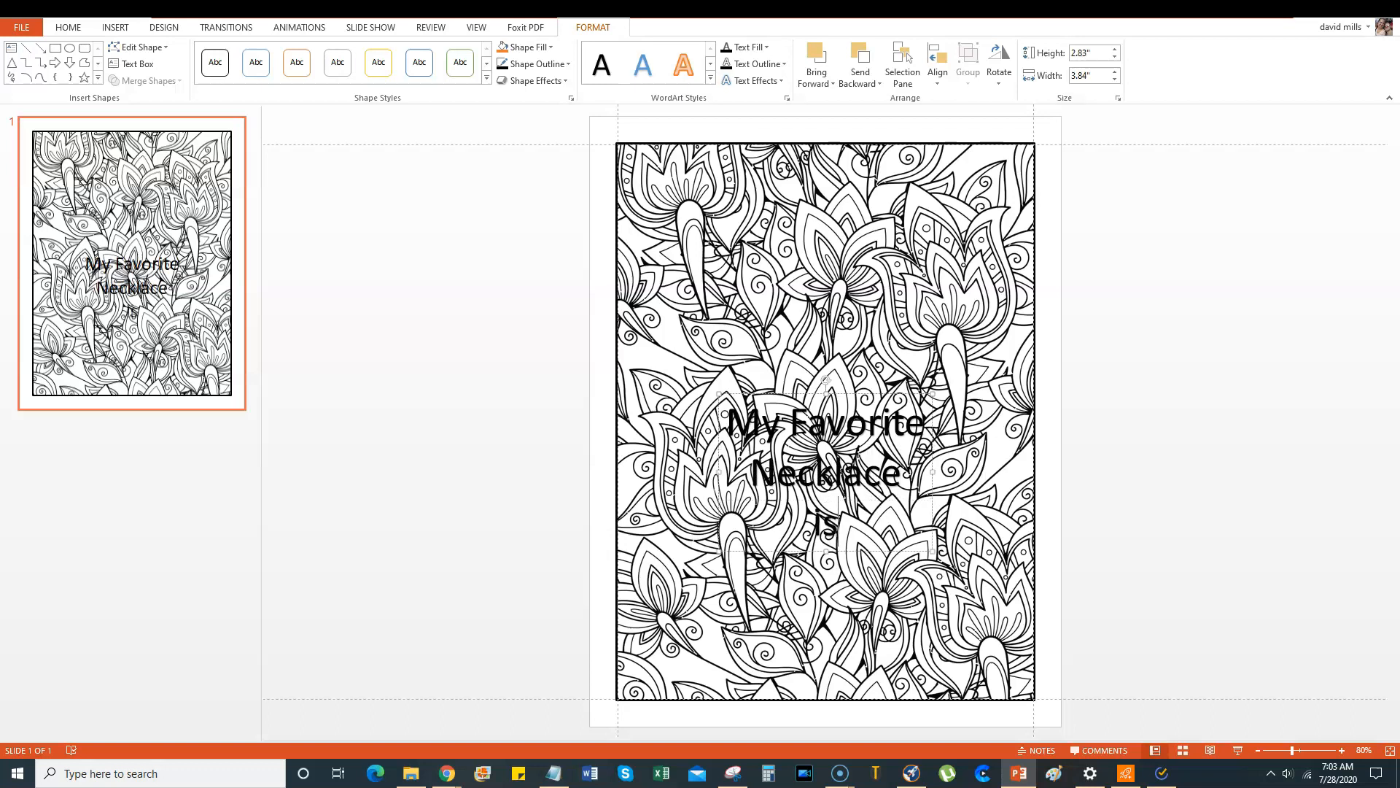
key("Return")
type("Steth")
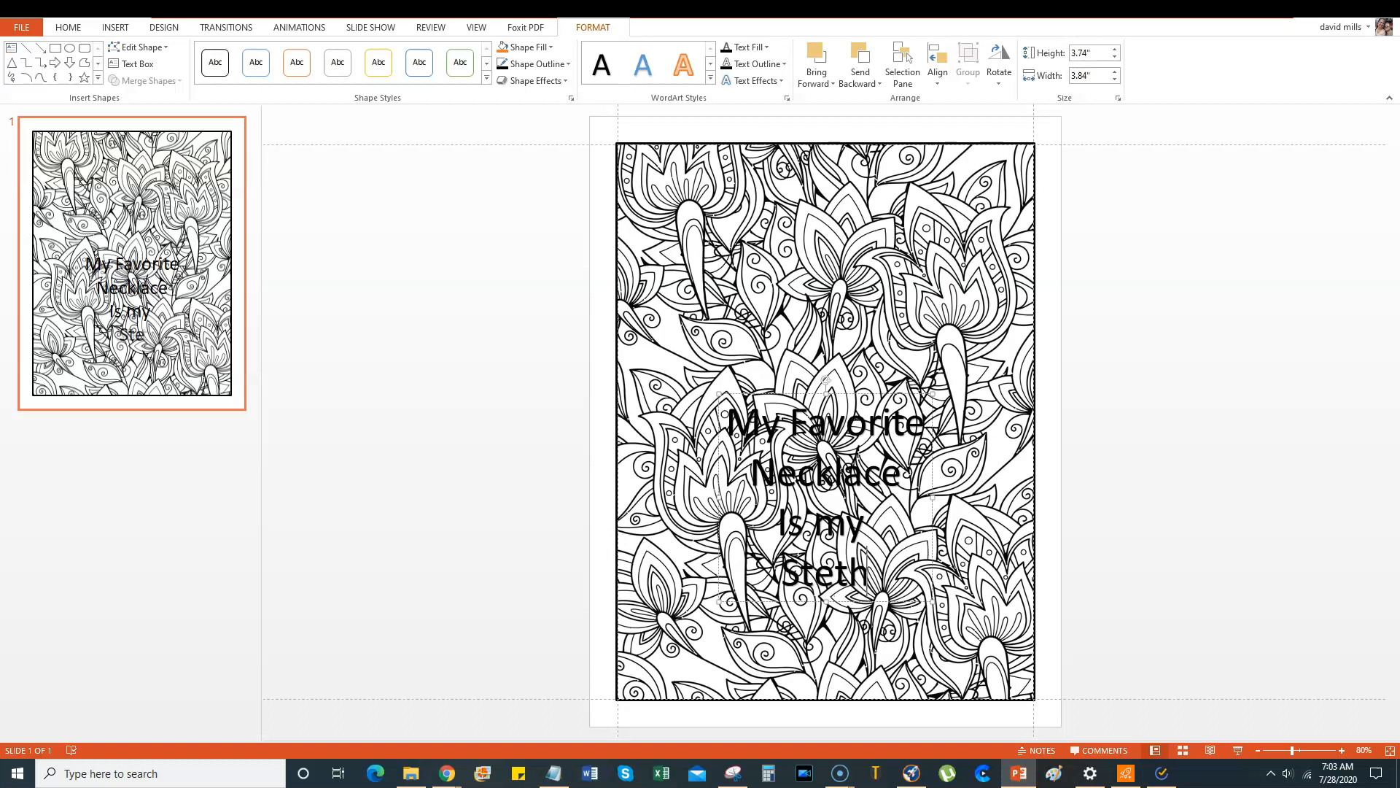
type("escope")
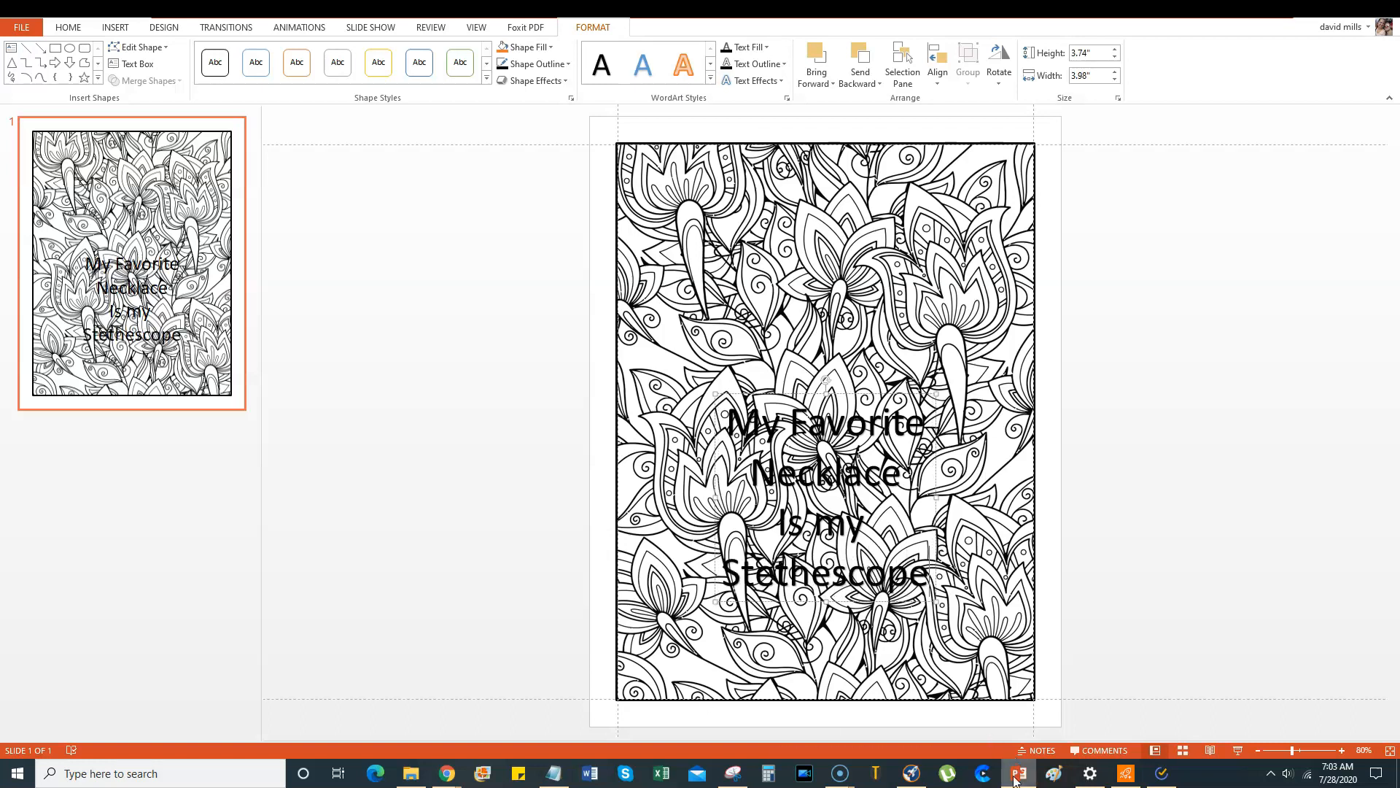
Correct the spelling of the last WordArt line to "Stethoscope".
mouse_move(454, 781)
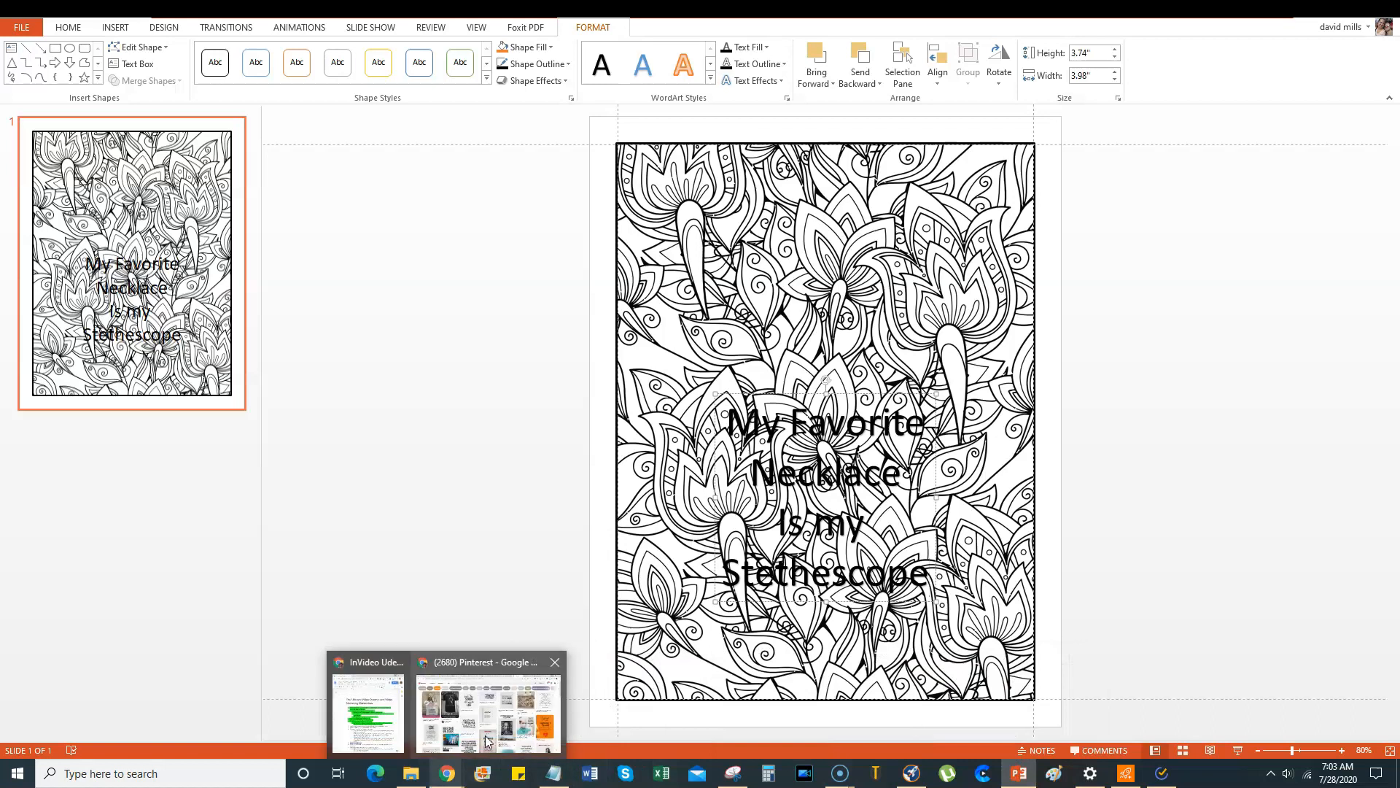
mouse_move(503, 730)
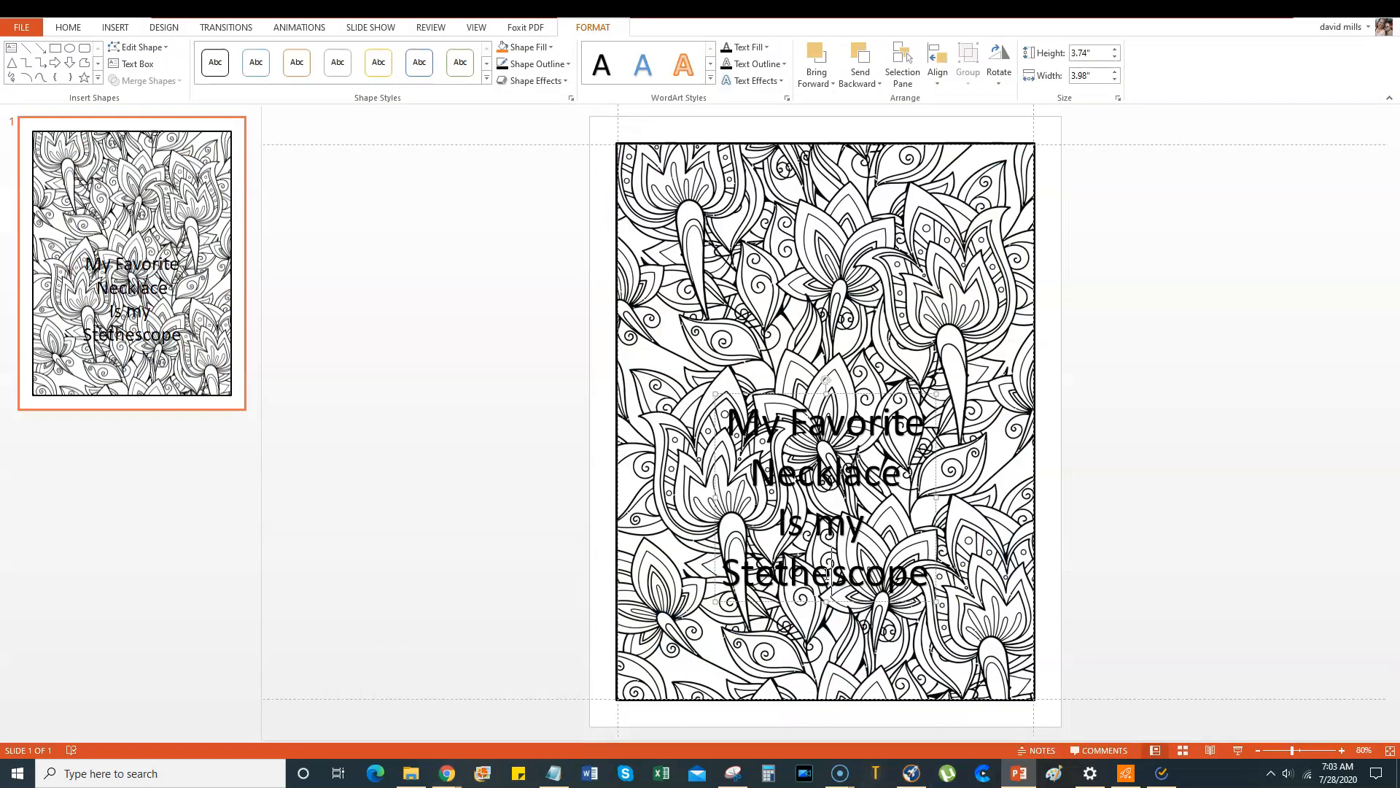
left_click(832, 573)
key("BackSpace")
type("o")
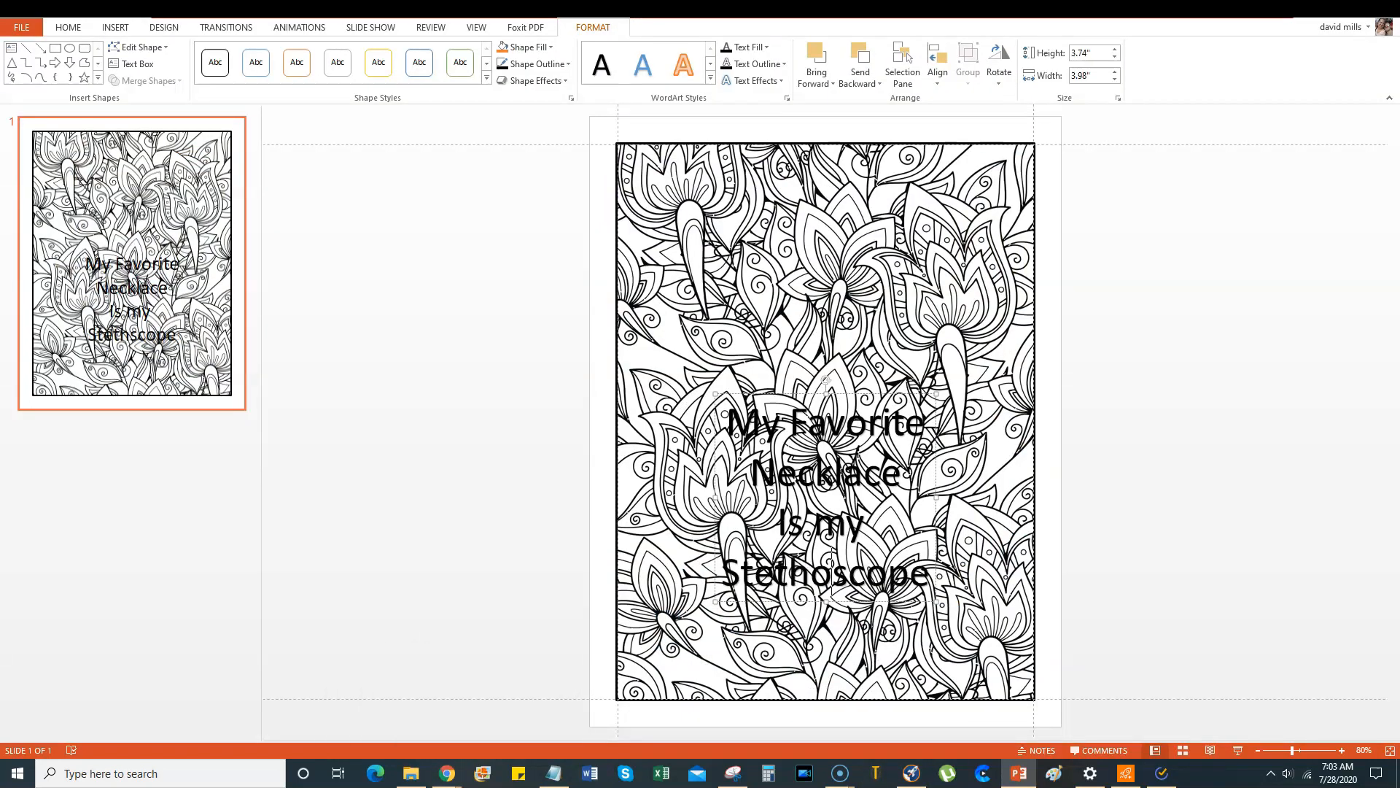
Move the quote's text box up to about the middle of the floral page.
left_click(1159, 573)
left_click(833, 461)
left_click_drag(844, 396, 845, 321)
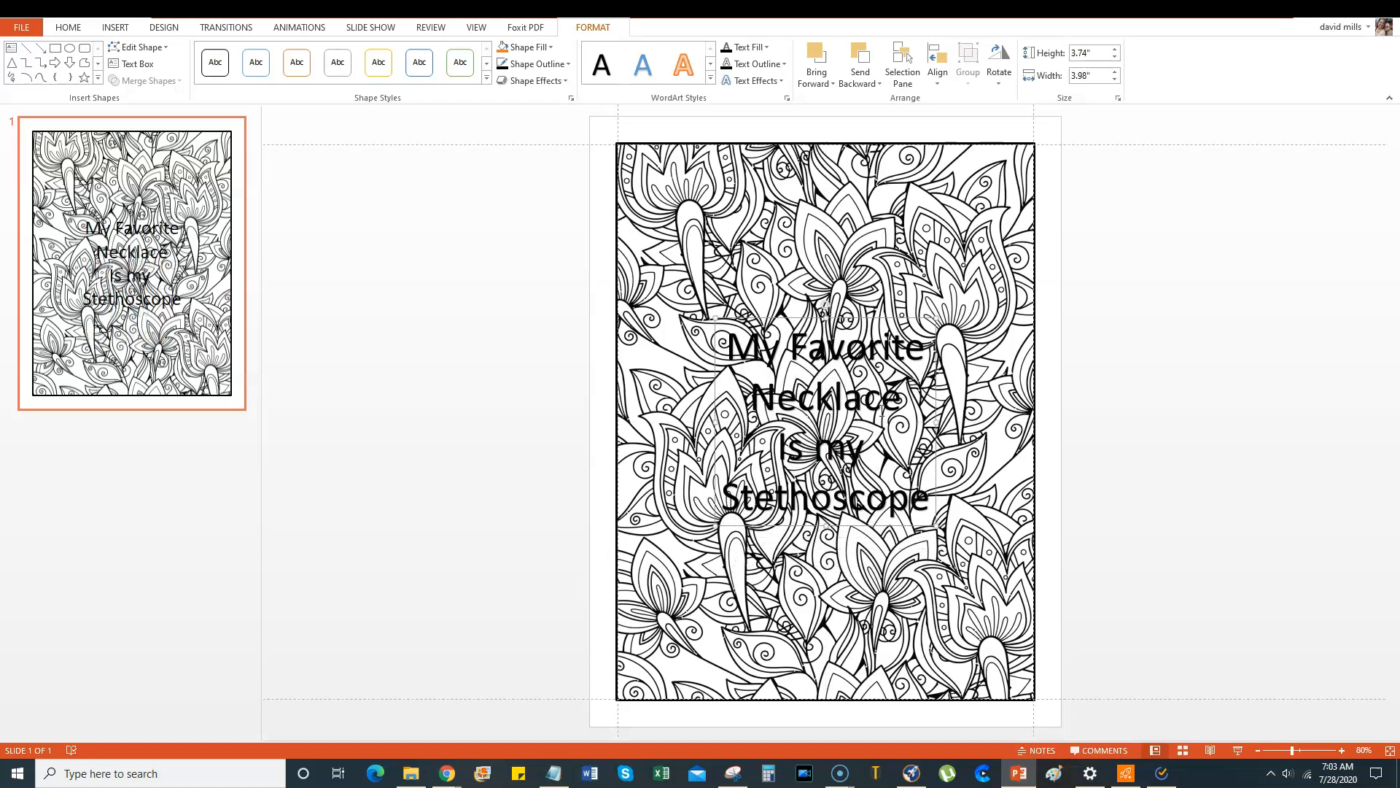
mouse_move(794, 316)
left_mouse_down()
mouse_move(793, 335)
mouse_move(793, 297)
mouse_move(797, 319)
mouse_move(825, 321)
mouse_move(794, 317)
left_mouse_up()
Change the font of the entire quote to Poetsen One.
left_click_drag(927, 509, 688, 320)
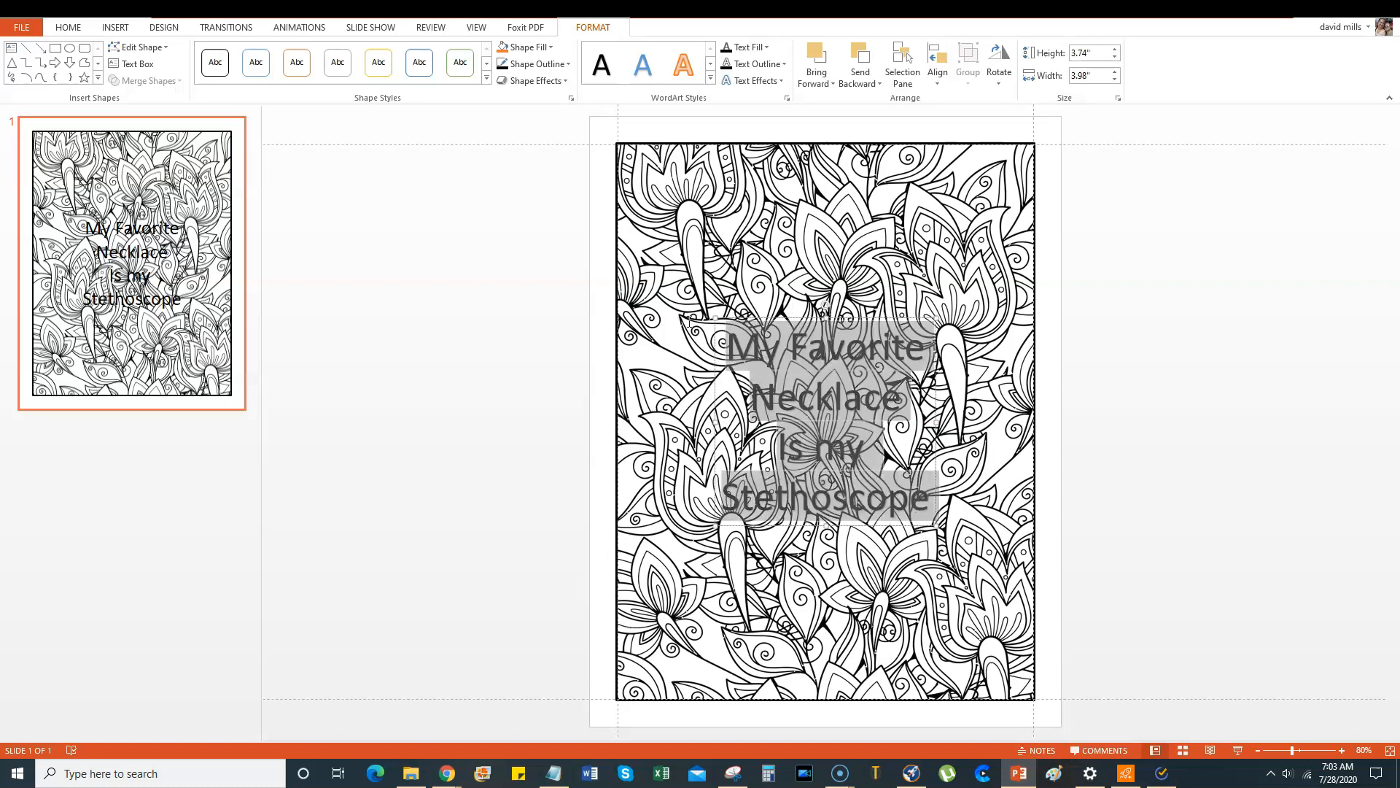
left_click(69, 28)
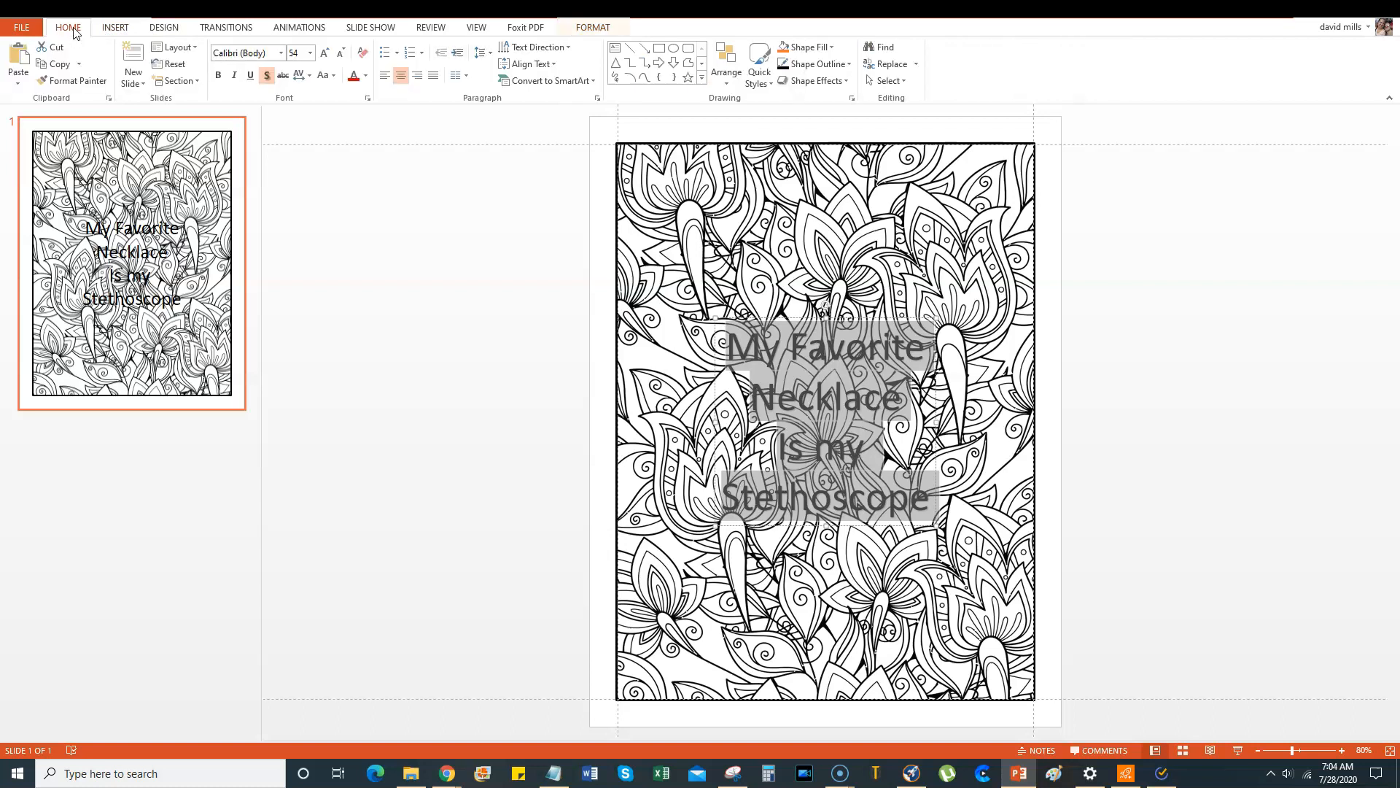
left_click(281, 55)
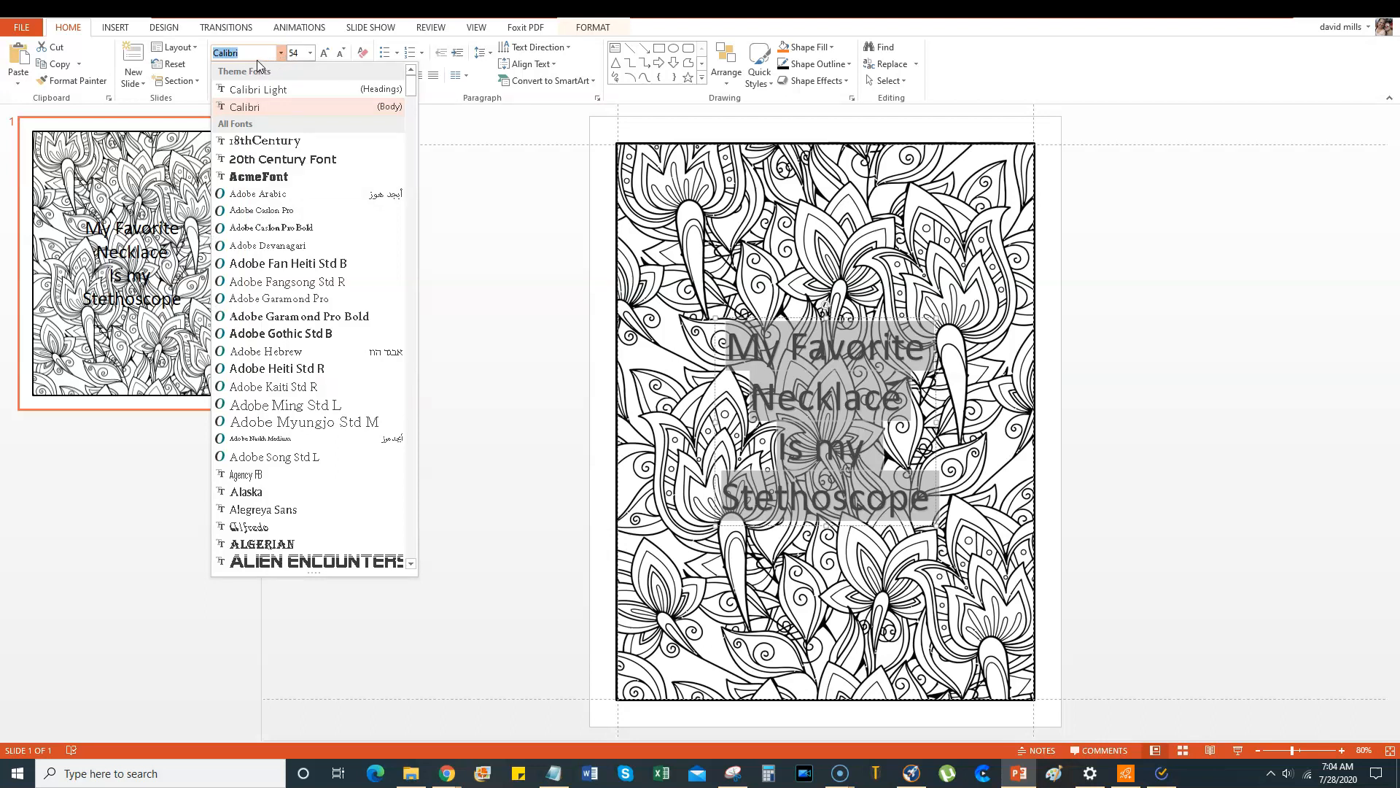
type("Poetsen One")
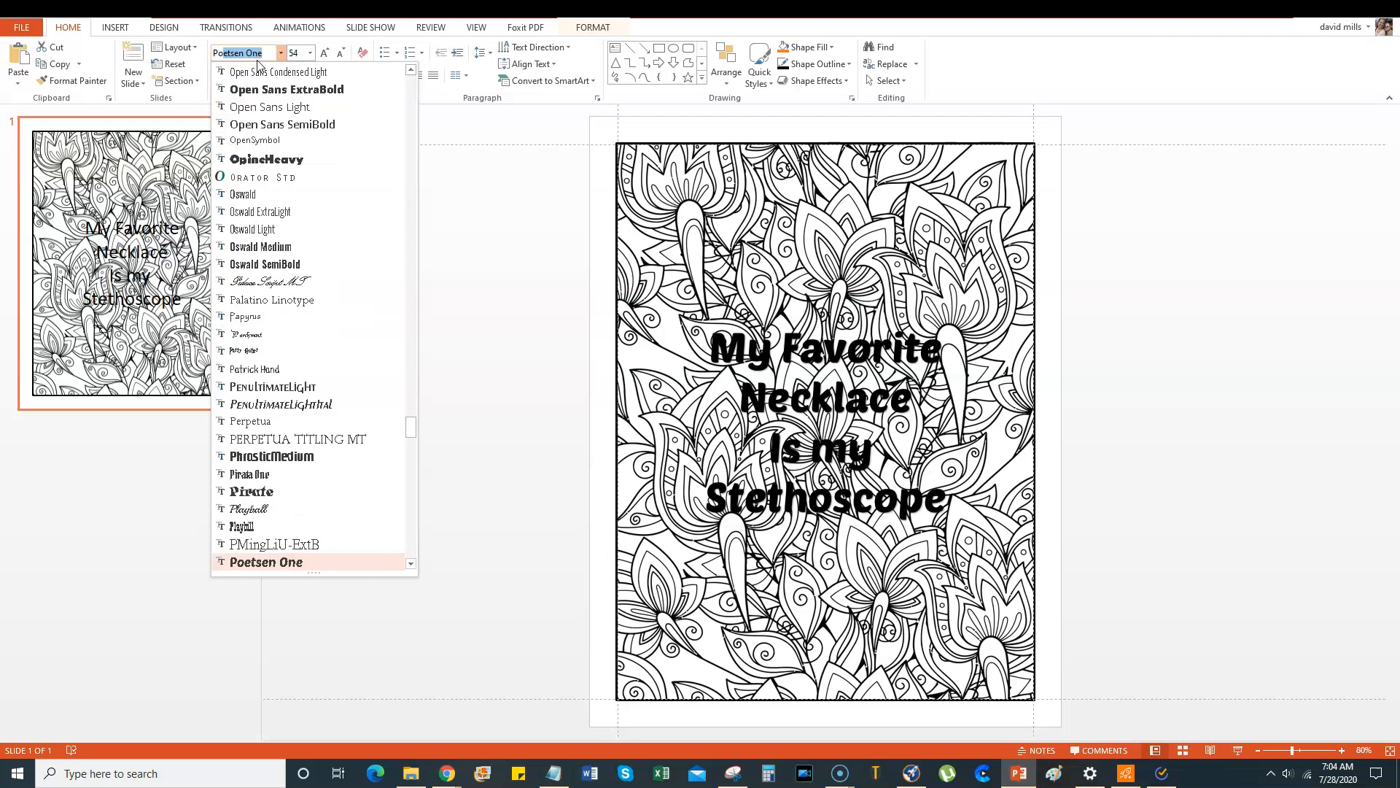
key("Return")
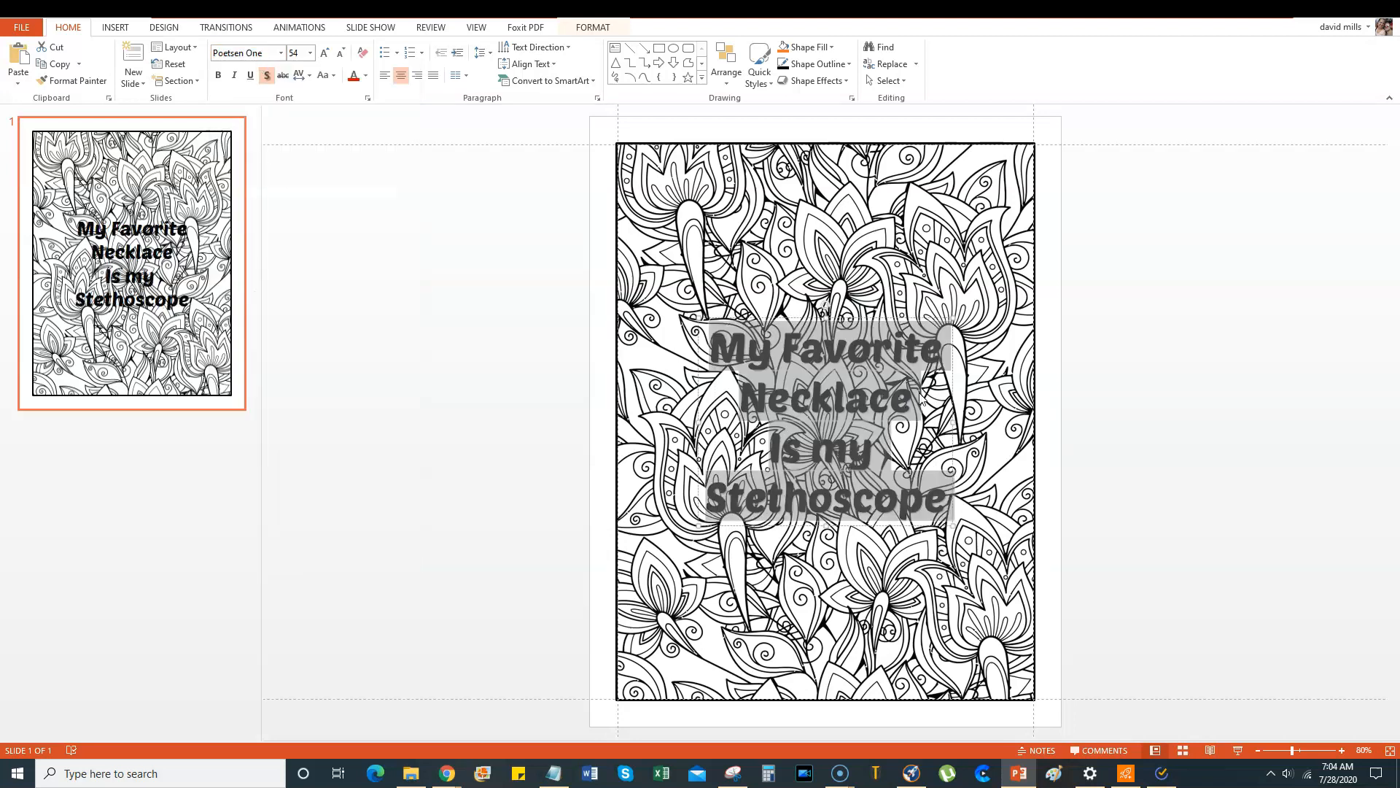
Change the font of the word "Necklace" in the quote to Almonte.
left_click(910, 399)
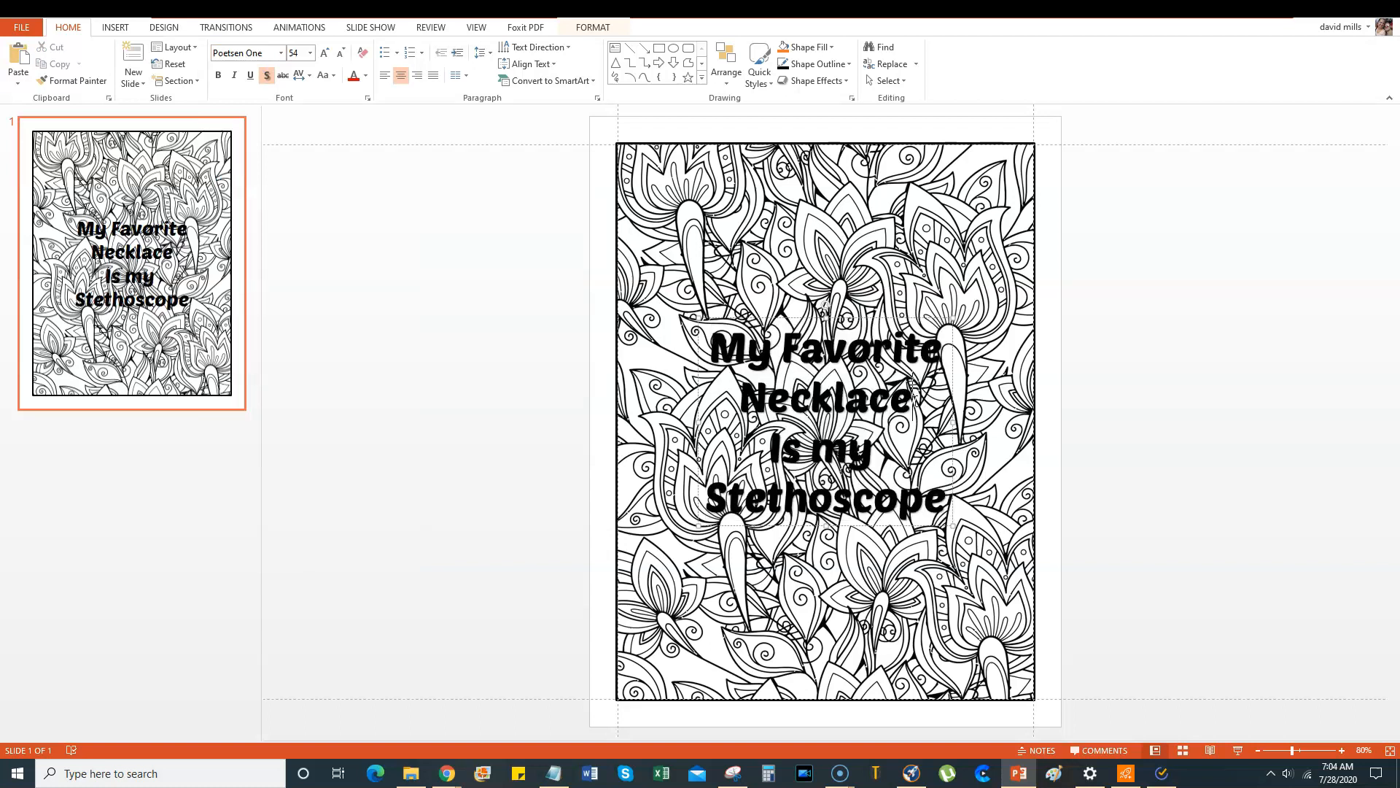
double_click(914, 394)
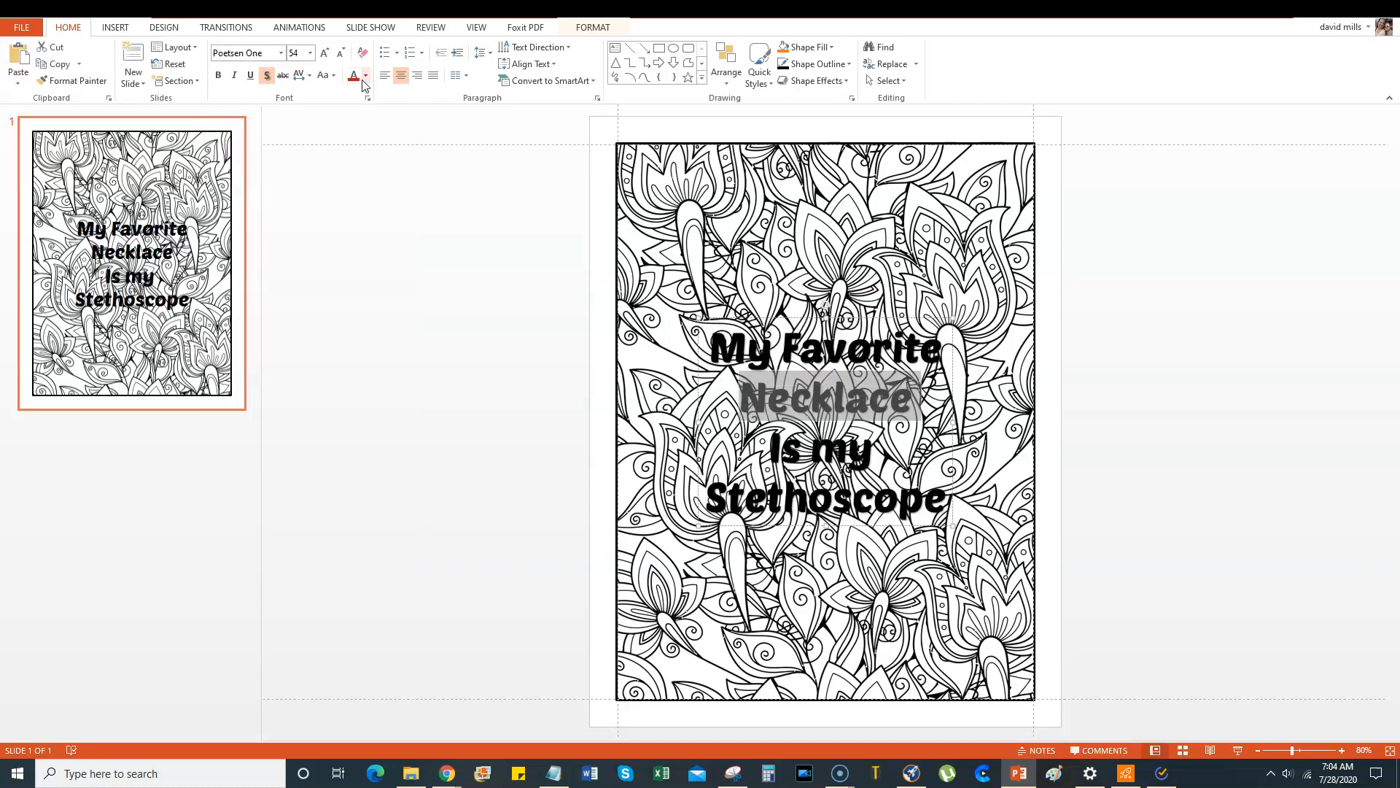
left_click(280, 53)
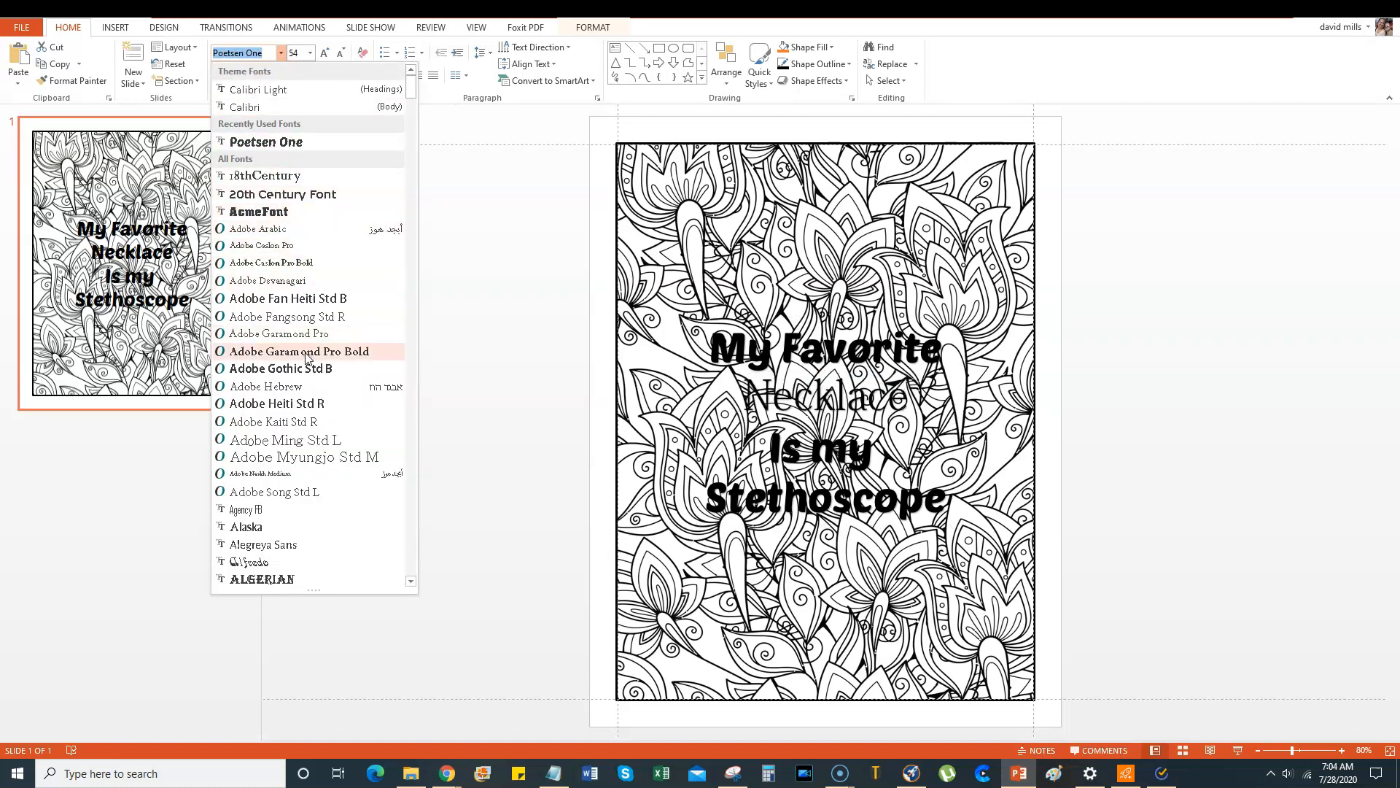
scroll(310, 357, "down", 4)
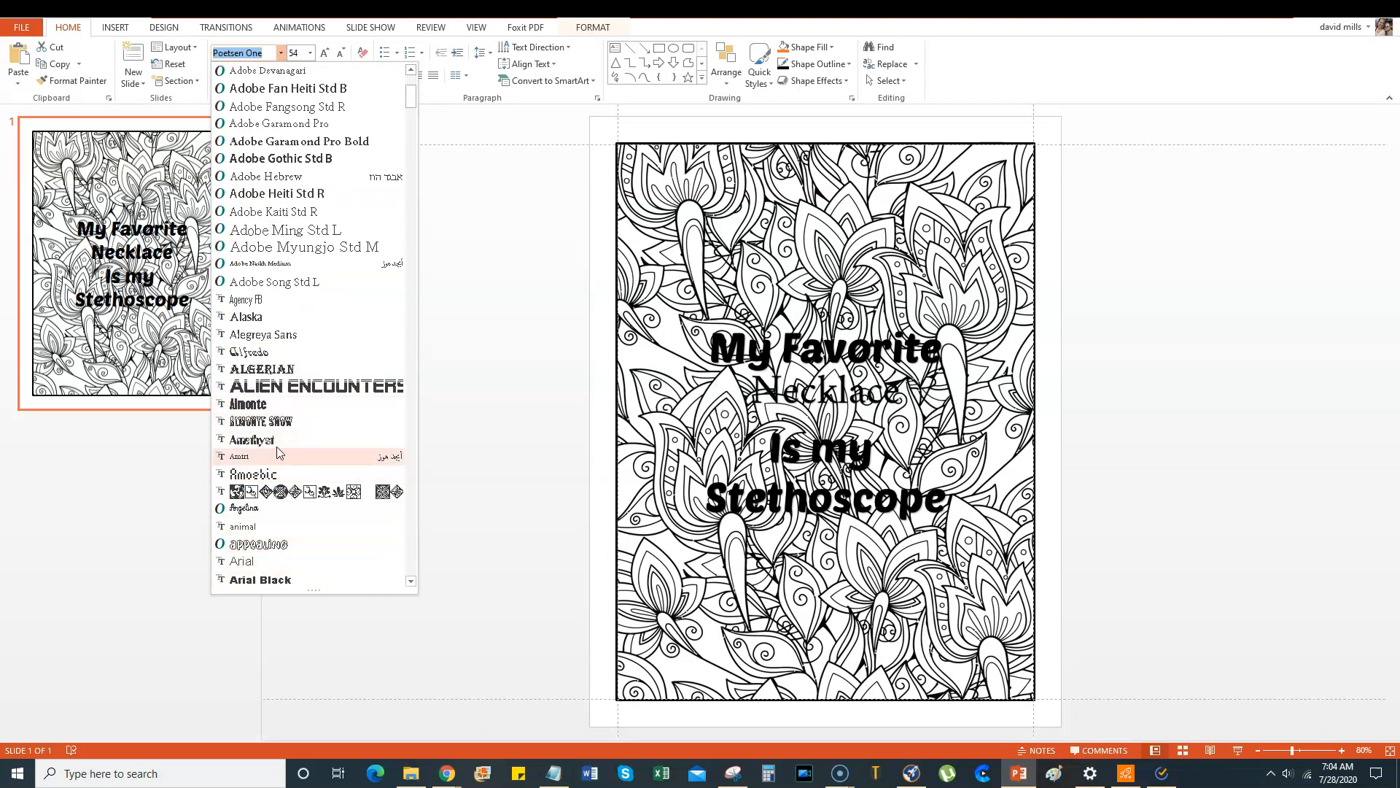
scroll(279, 474, "down", 2)
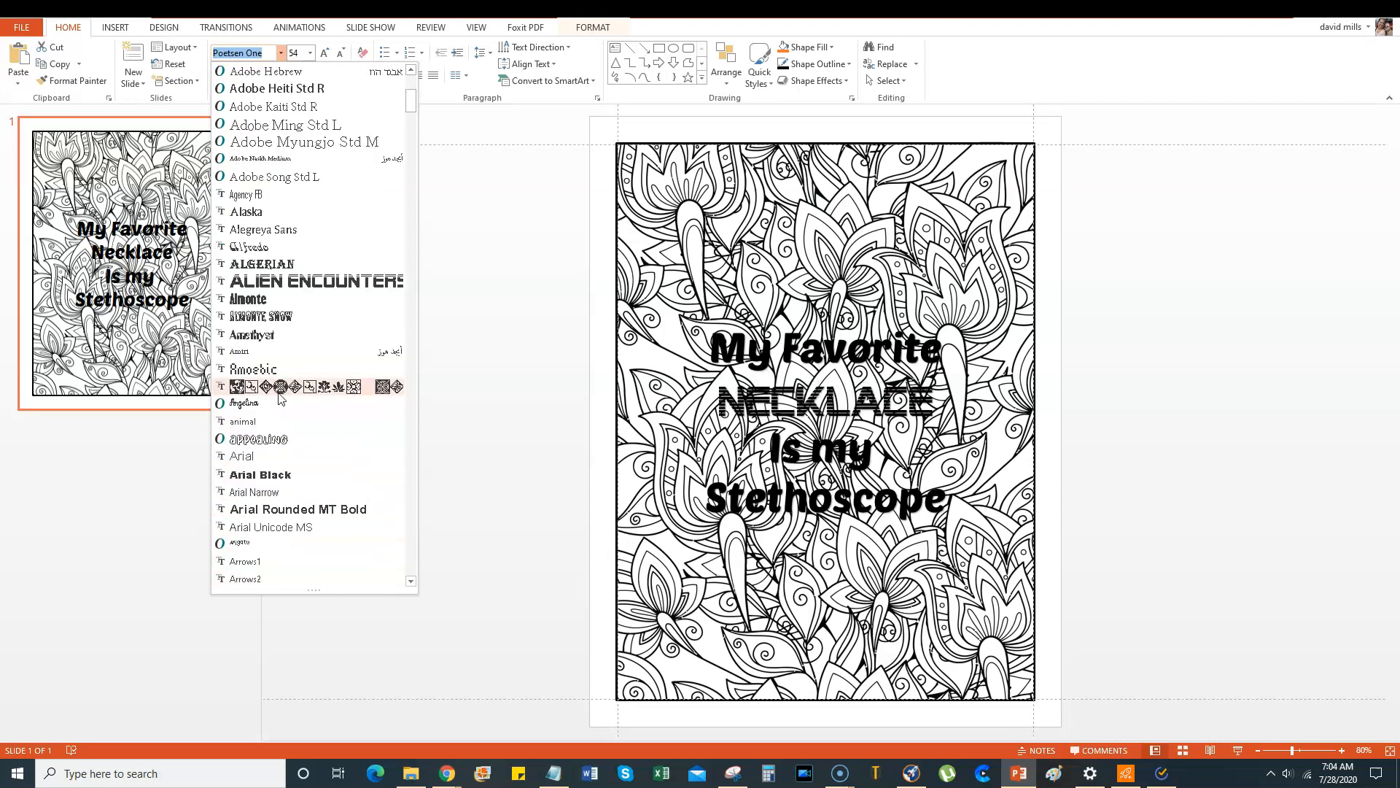
scroll(285, 482, "down", 4)
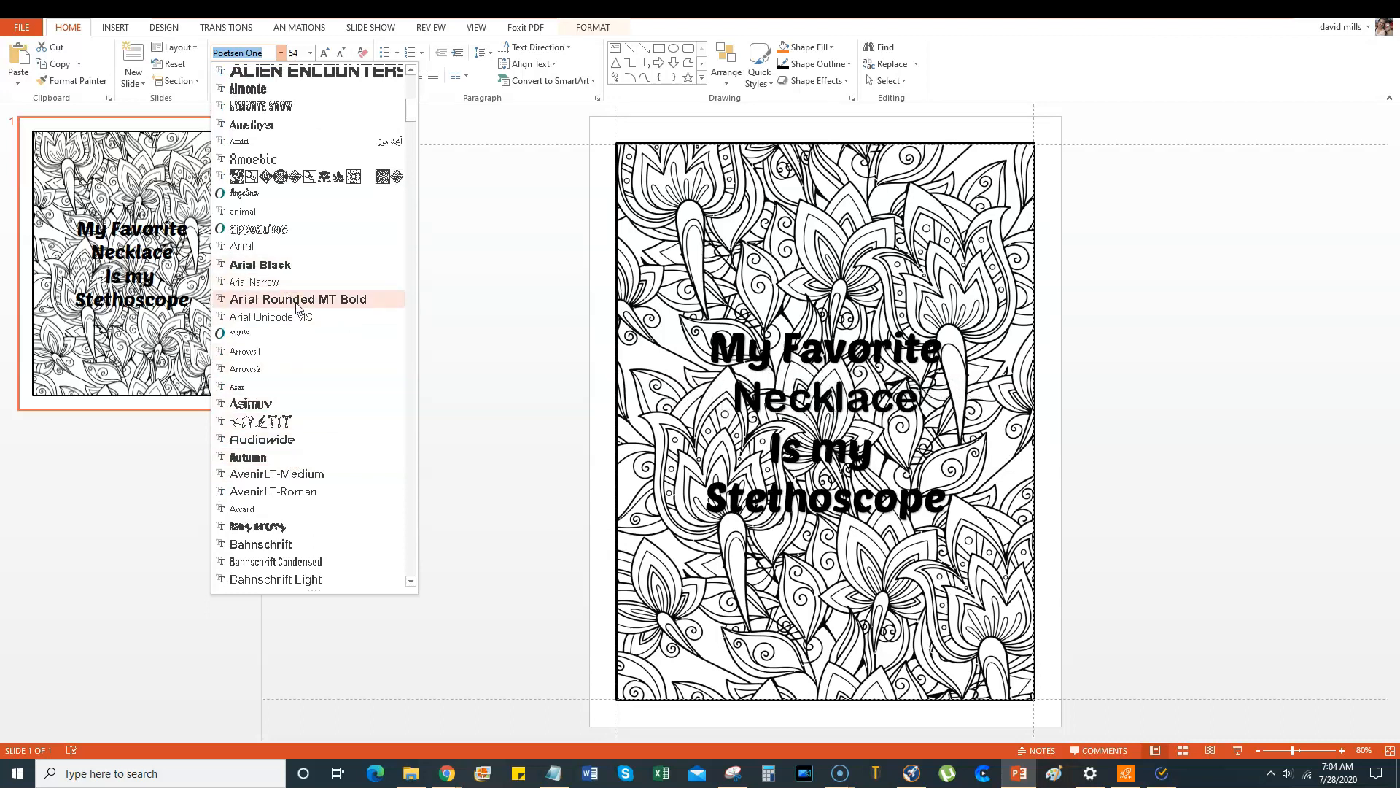
scroll(295, 310, "up", 2)
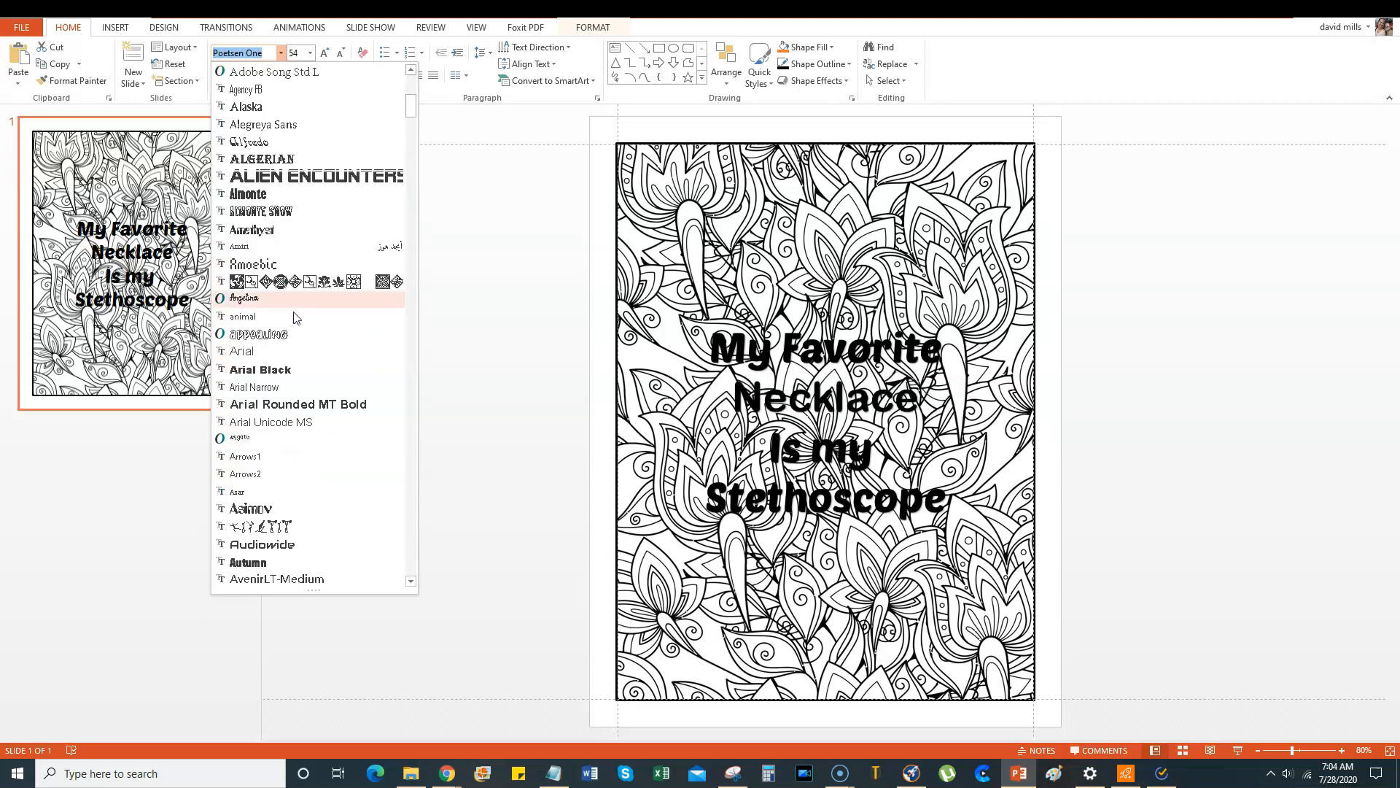
left_click(282, 196)
Change the font of the word "Stethoscope" in the quote's last line to Almonte.
left_click(947, 503)
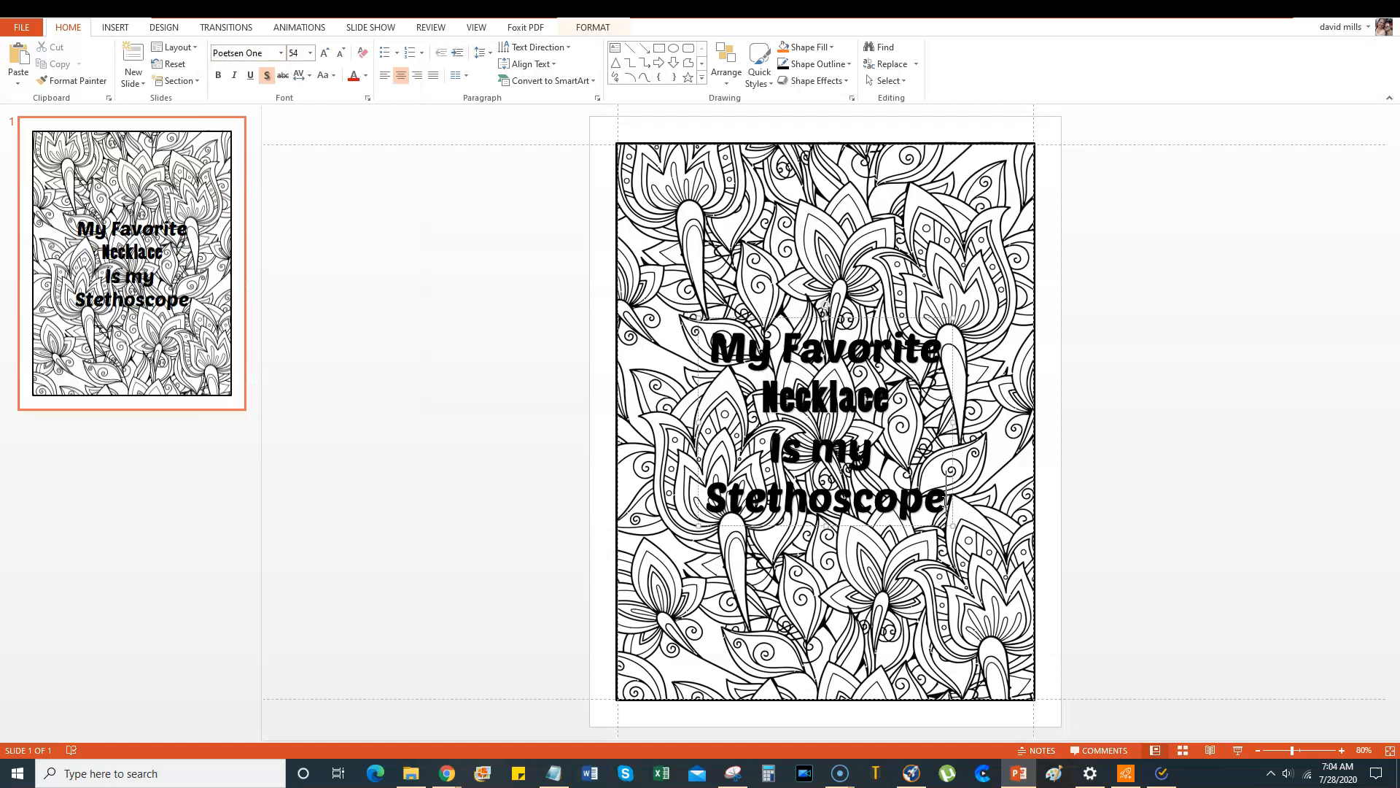
double_click(947, 502)
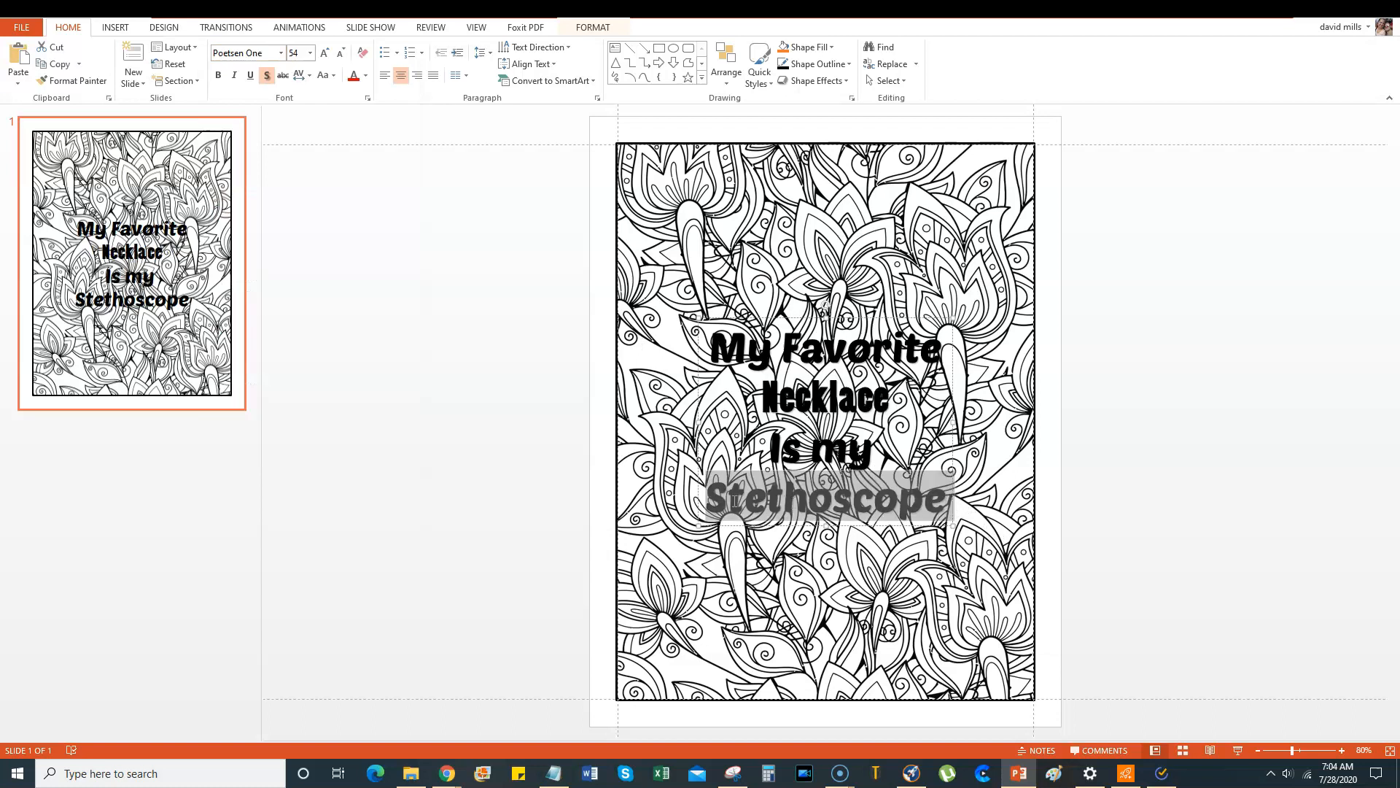
left_click(281, 54)
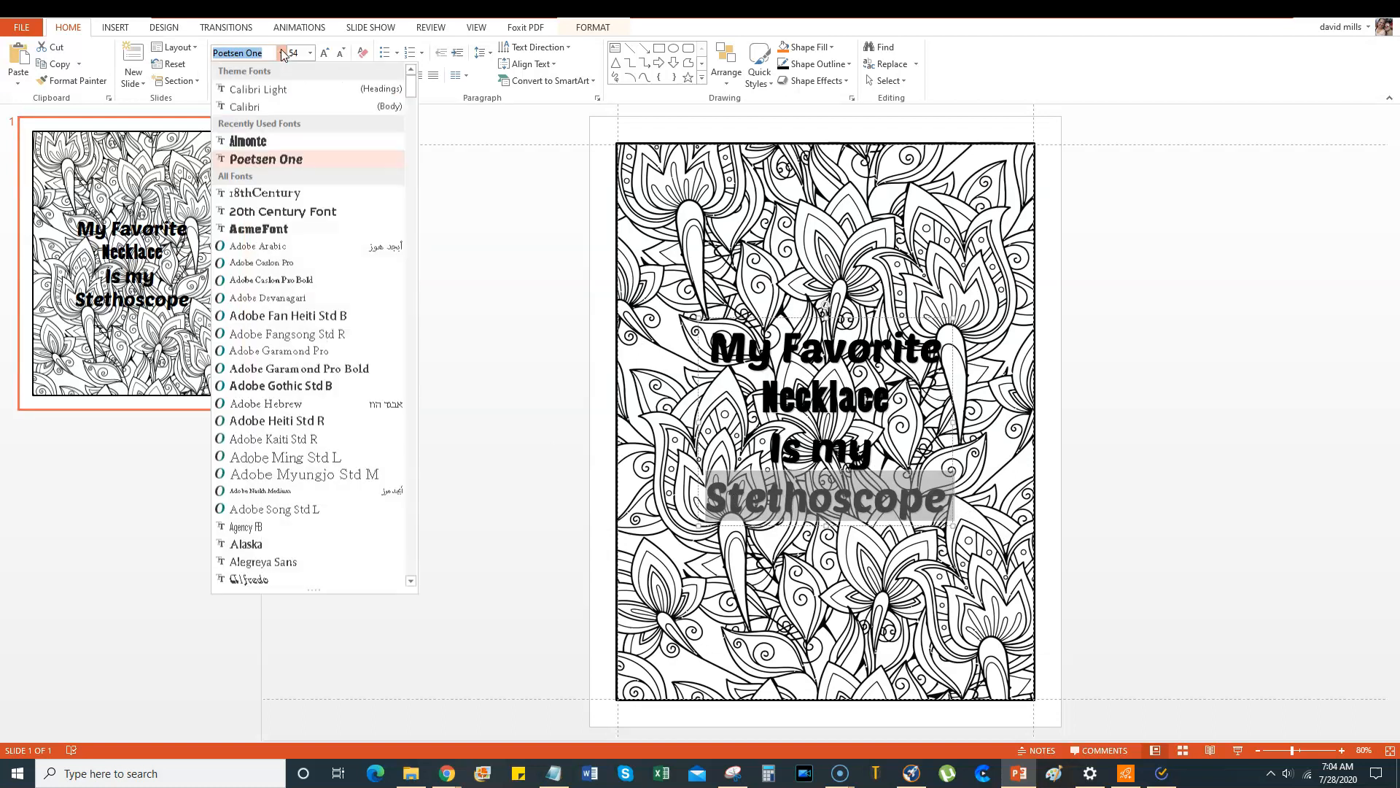
left_click(283, 145)
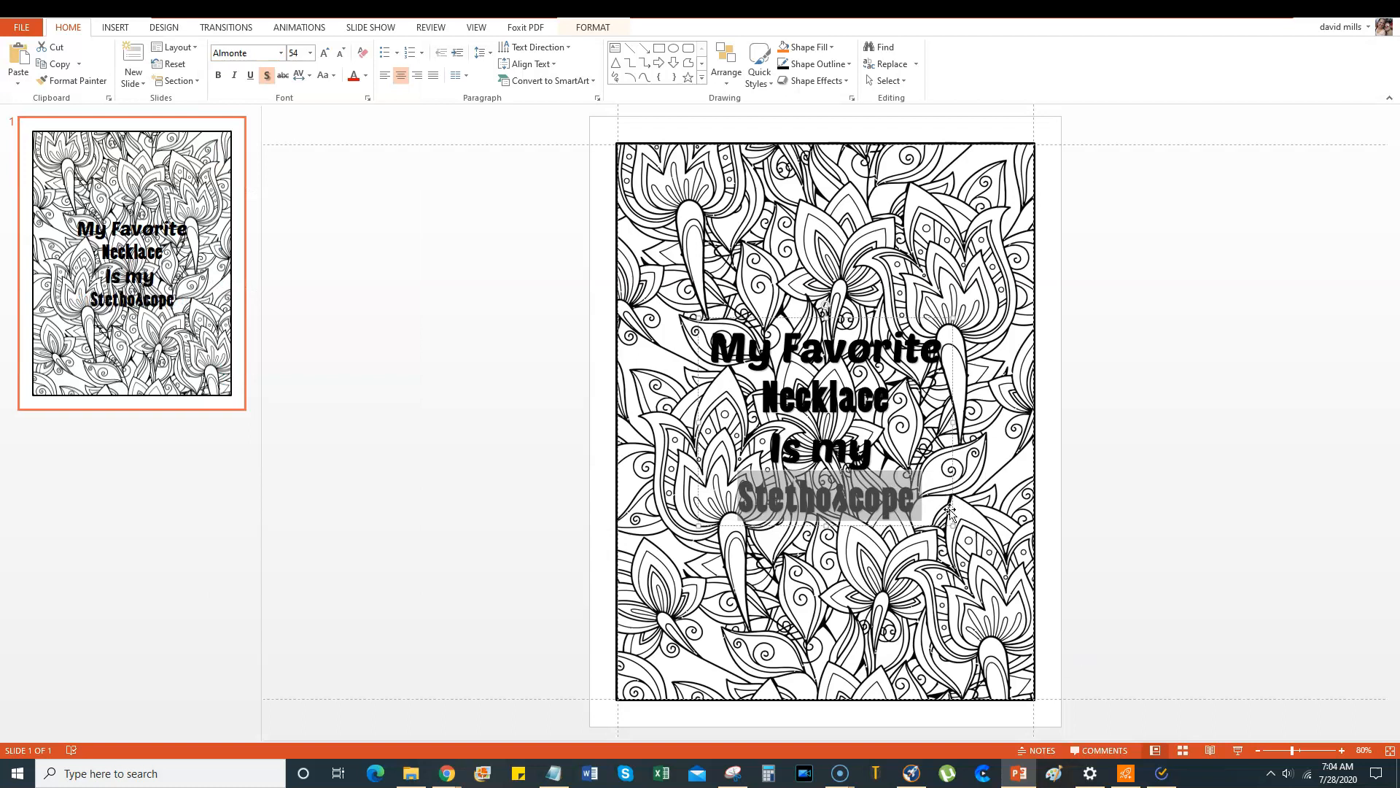
left_click(929, 493)
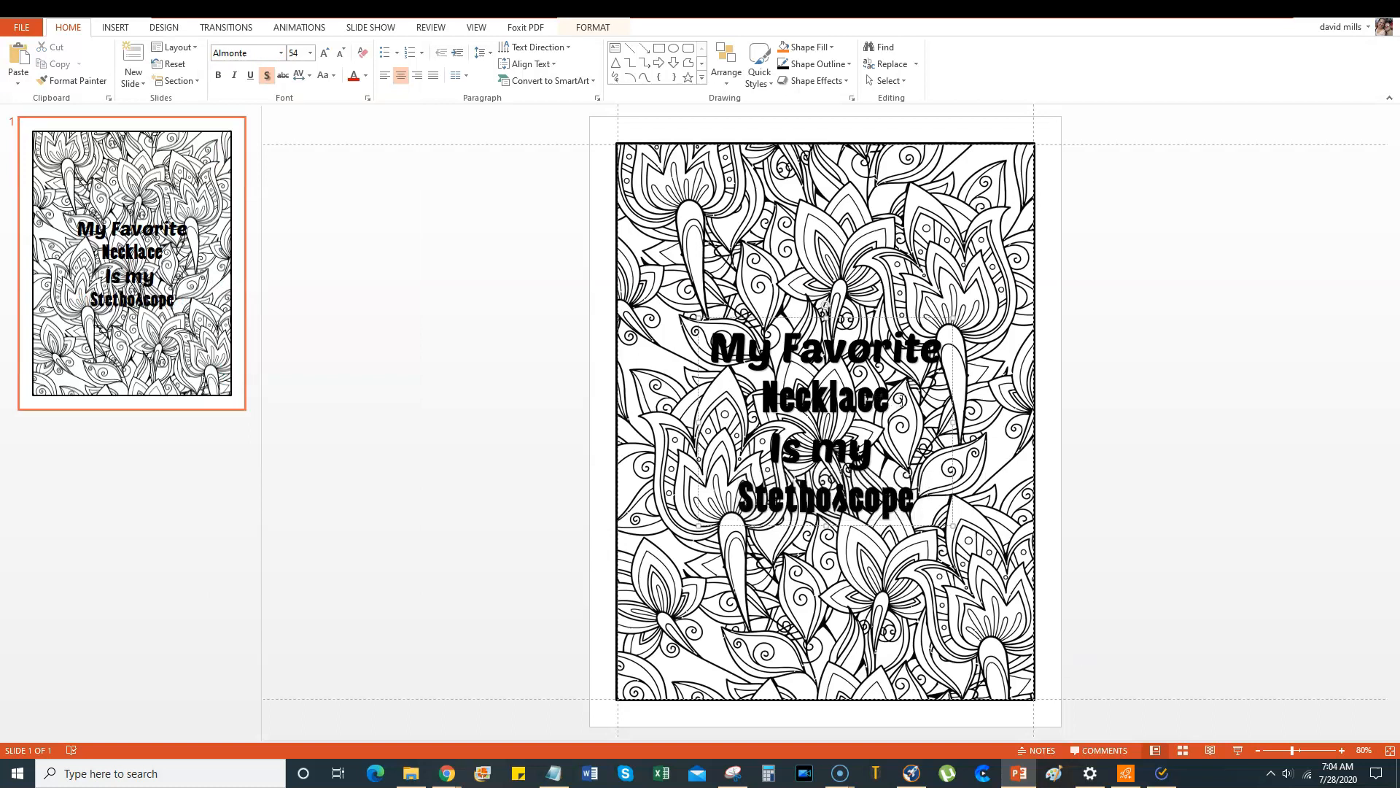
Set the font size of the words "Necklace" and "Stethoscope" to 96.
left_click_drag(902, 400, 760, 402)
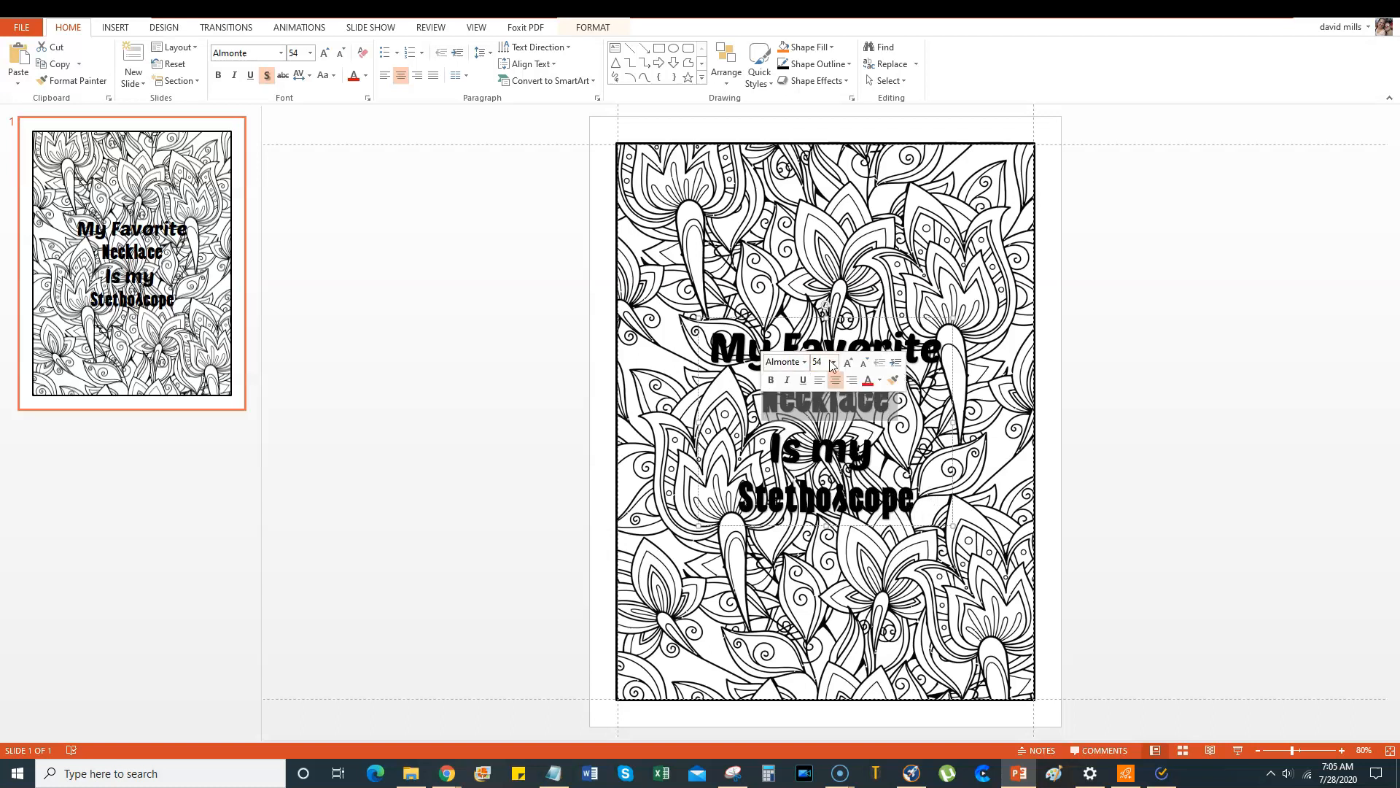
left_click(834, 362)
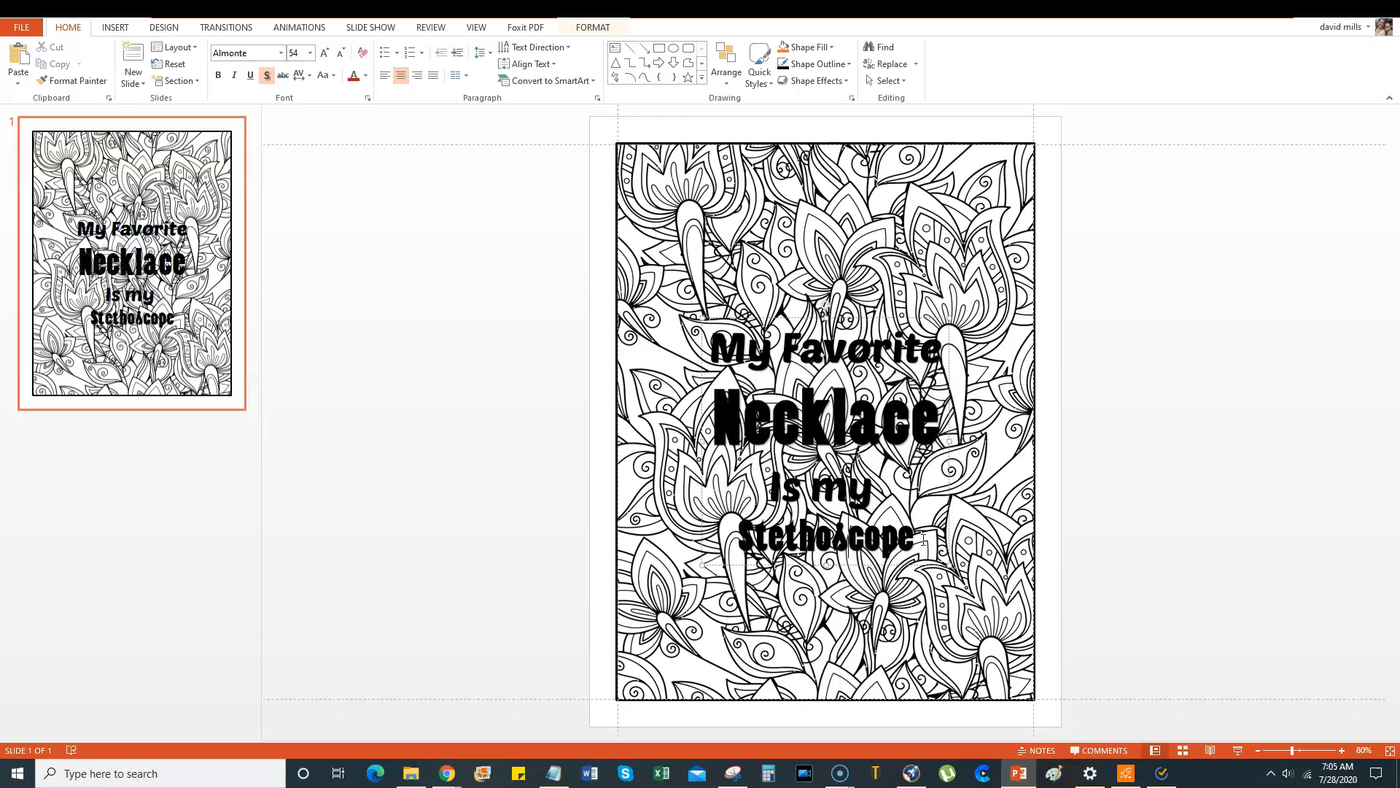
double_click(854, 541)
left_click(814, 497)
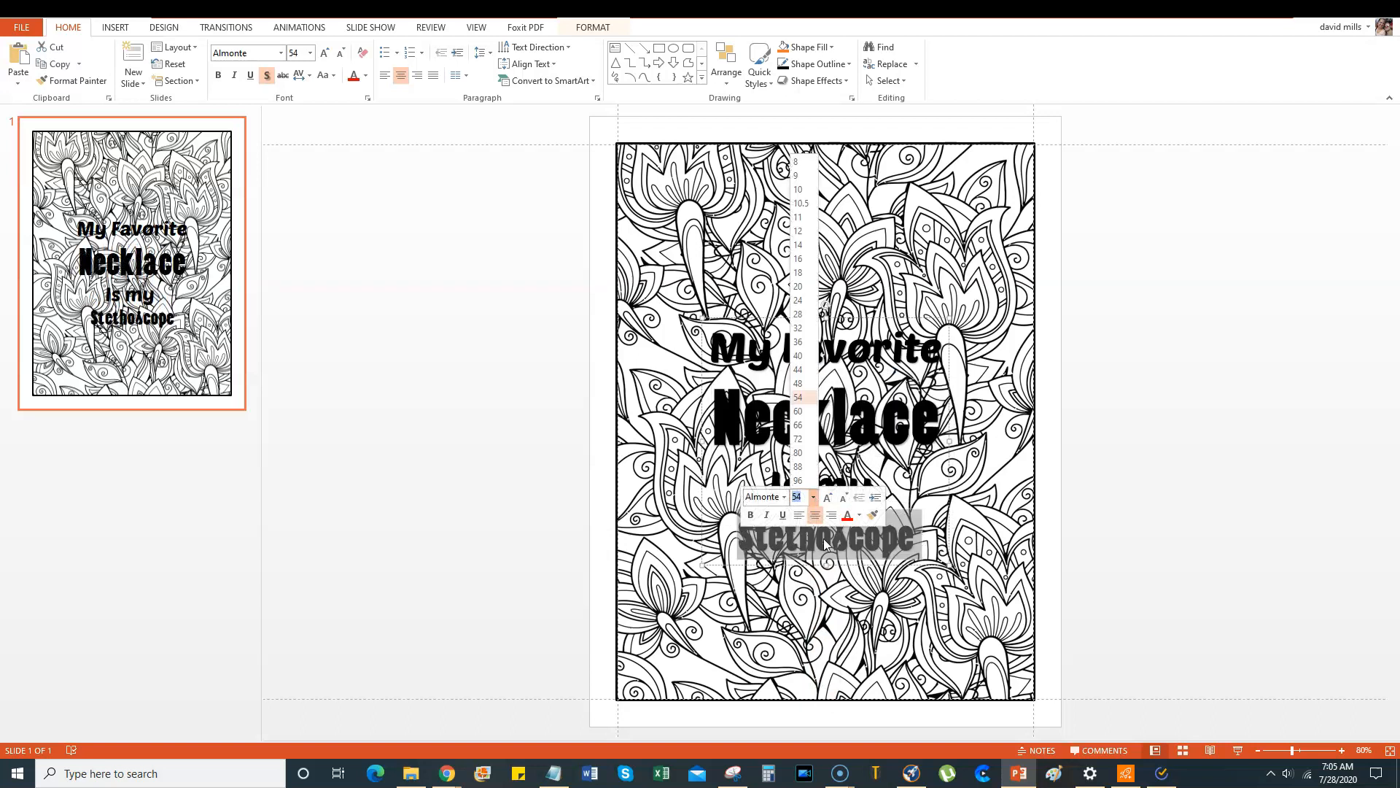
left_click(806, 490)
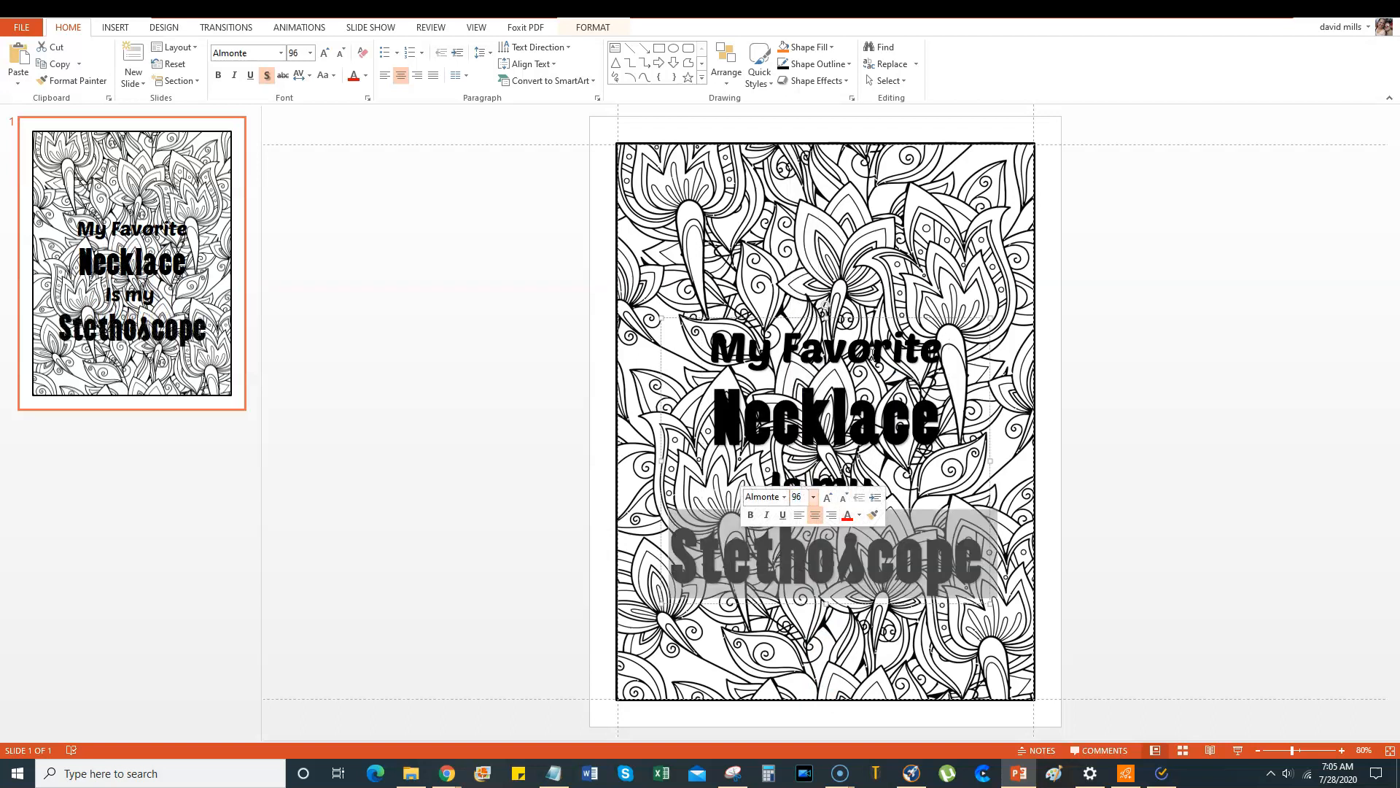
Move the quote's text box slightly up the page so the enlarged text sits around the middle of the pattern.
left_click(859, 320)
left_click_drag(855, 318, 859, 282)
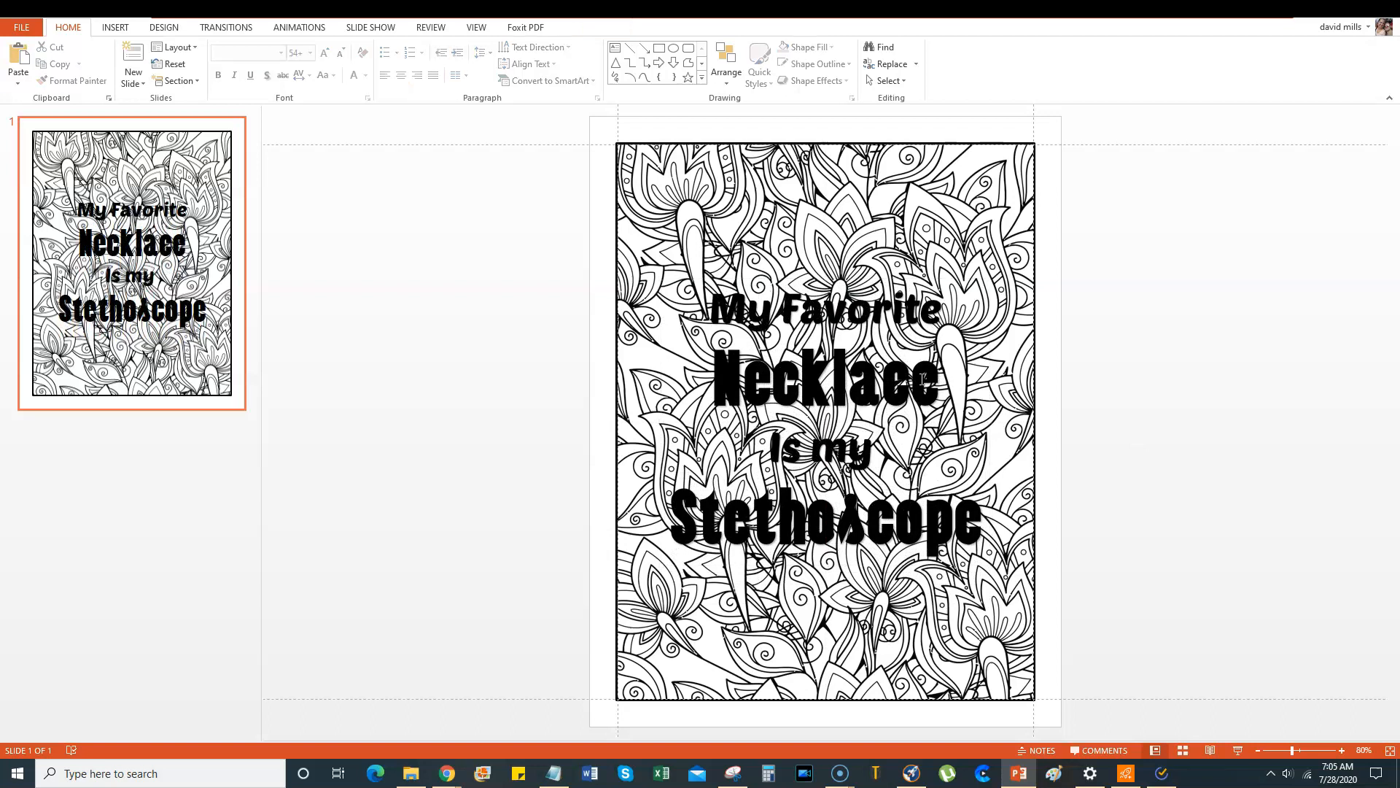
Fill the text of all four lines of the quote with white.
left_click(962, 523)
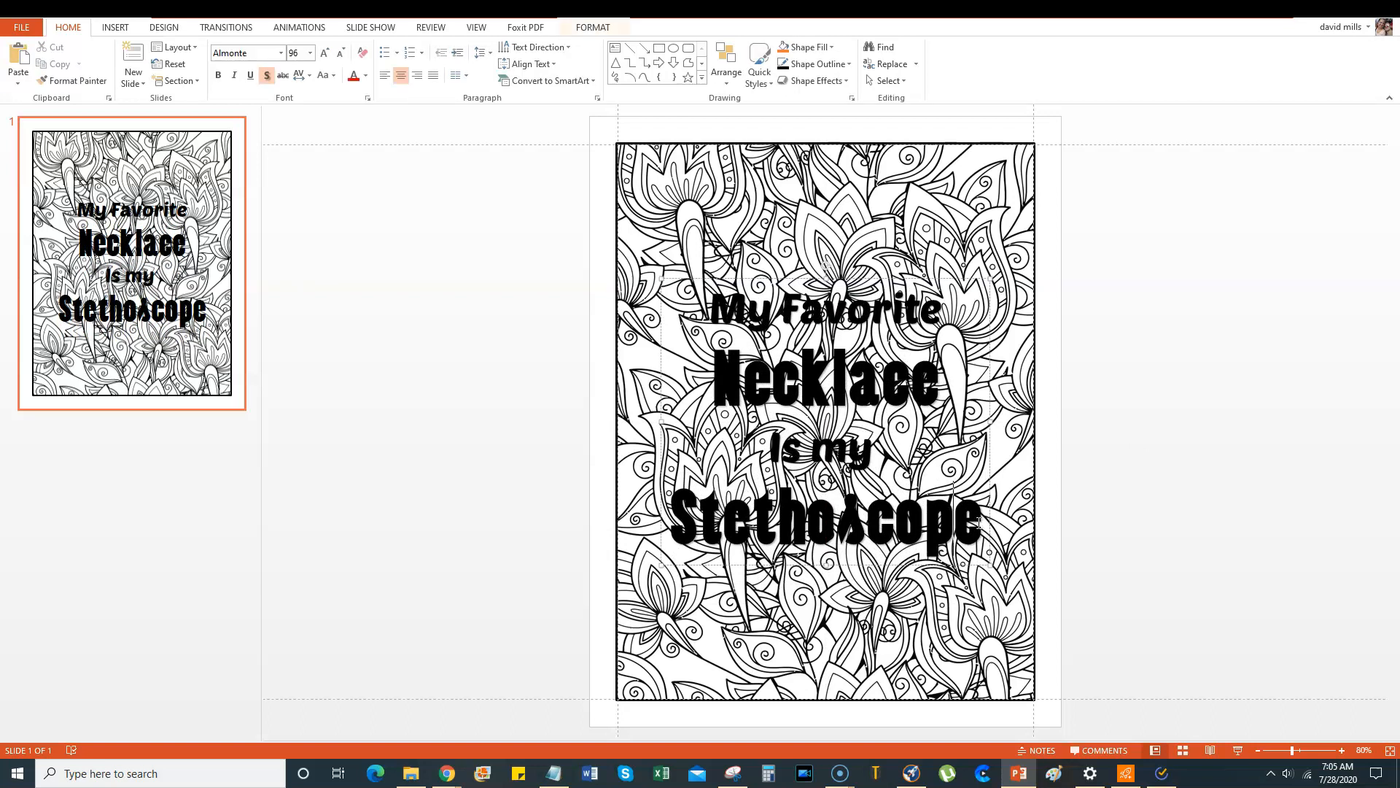
left_click_drag(980, 522, 704, 285)
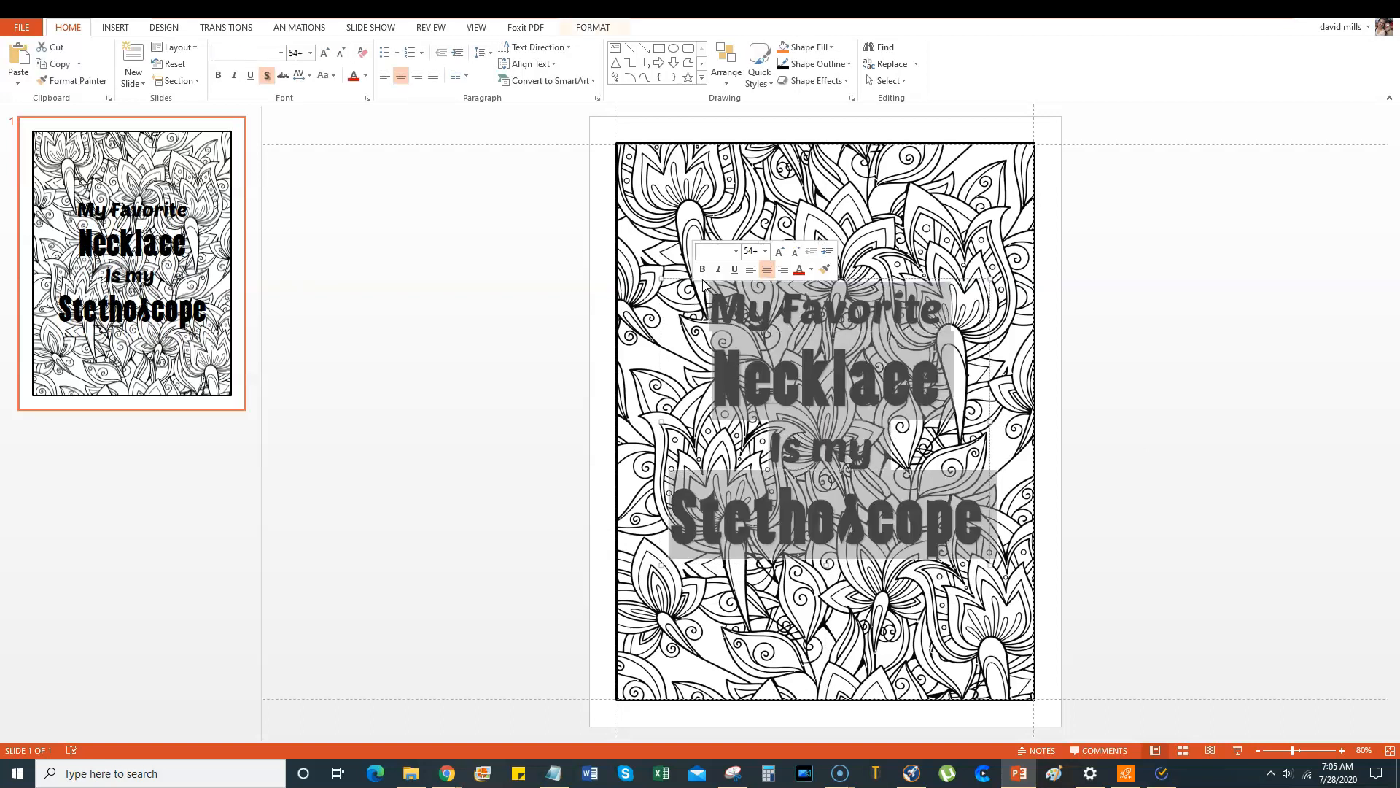
left_click(596, 29)
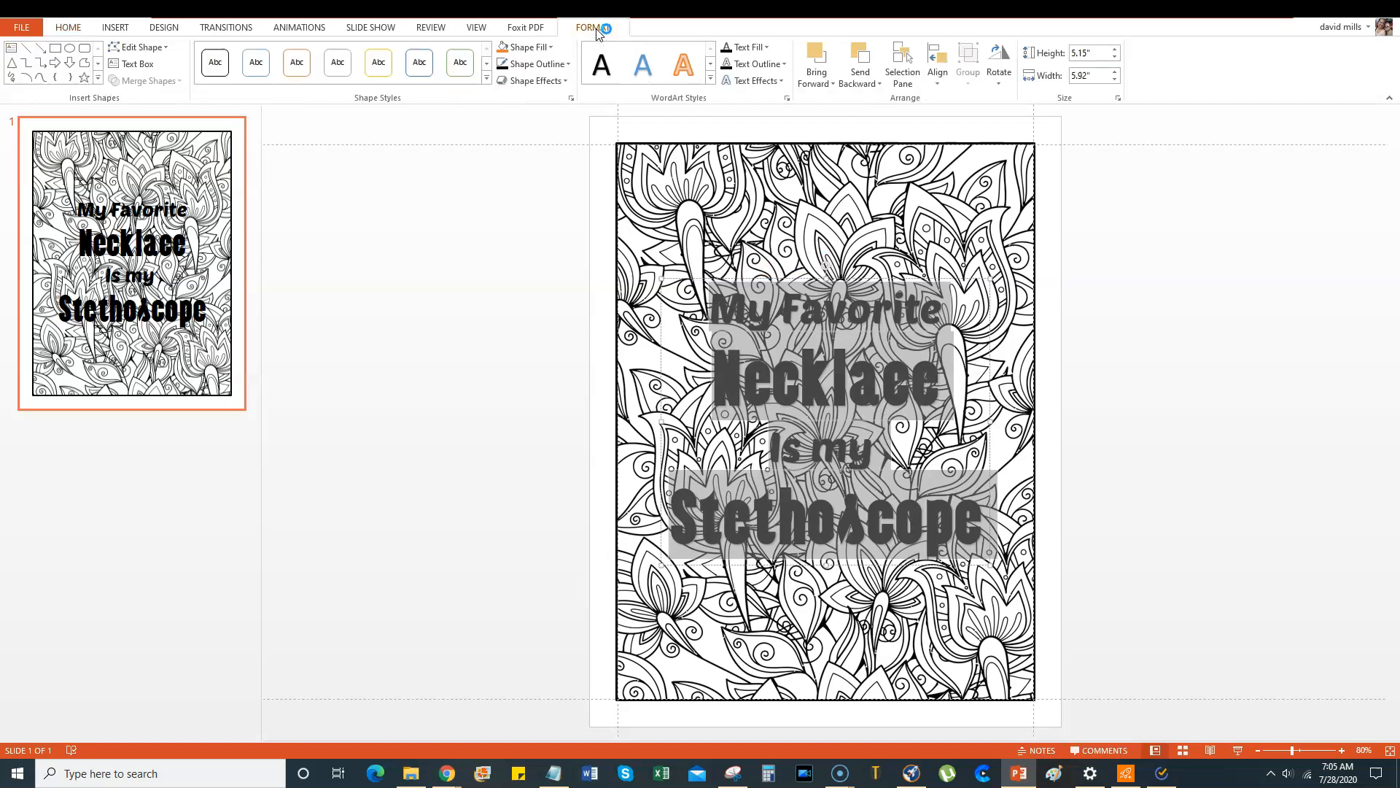
left_click(767, 47)
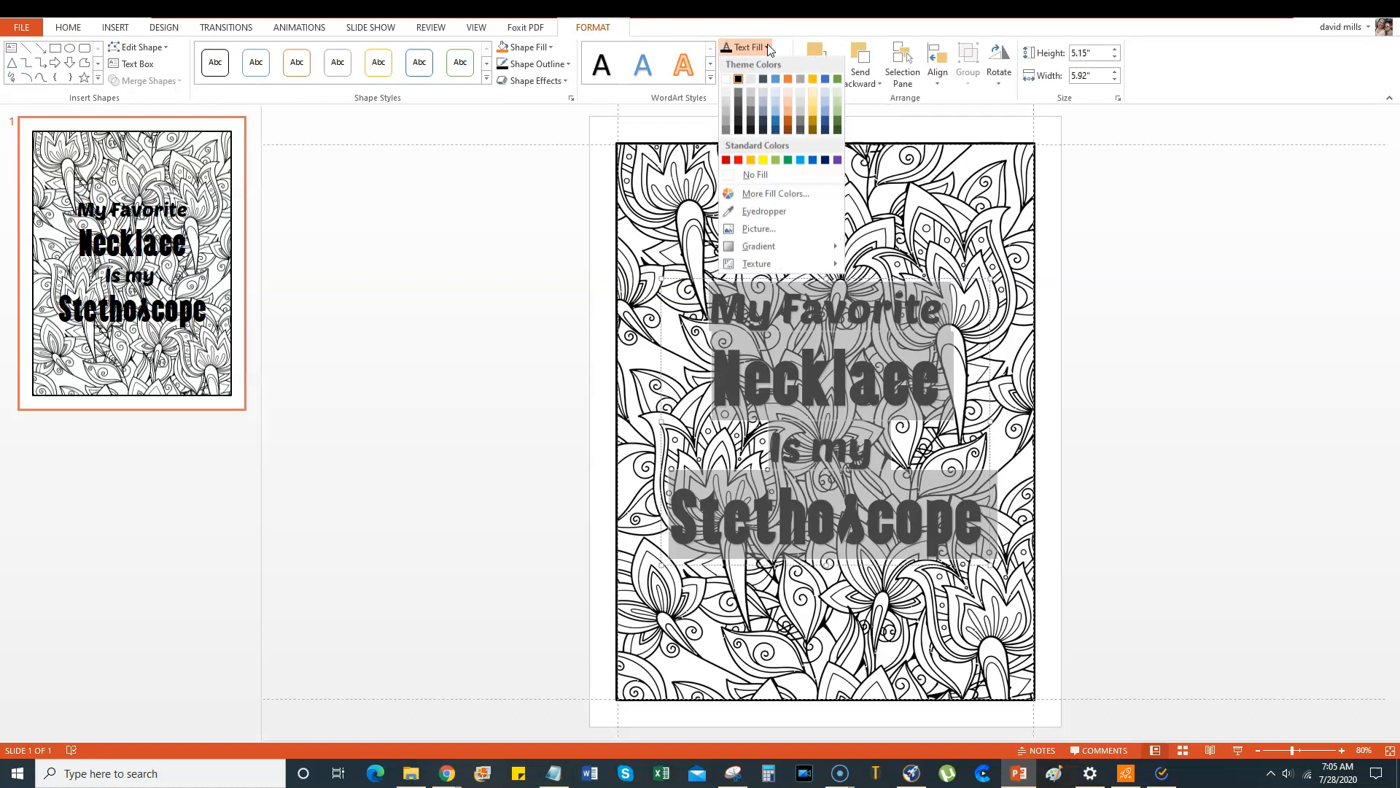
left_click(727, 80)
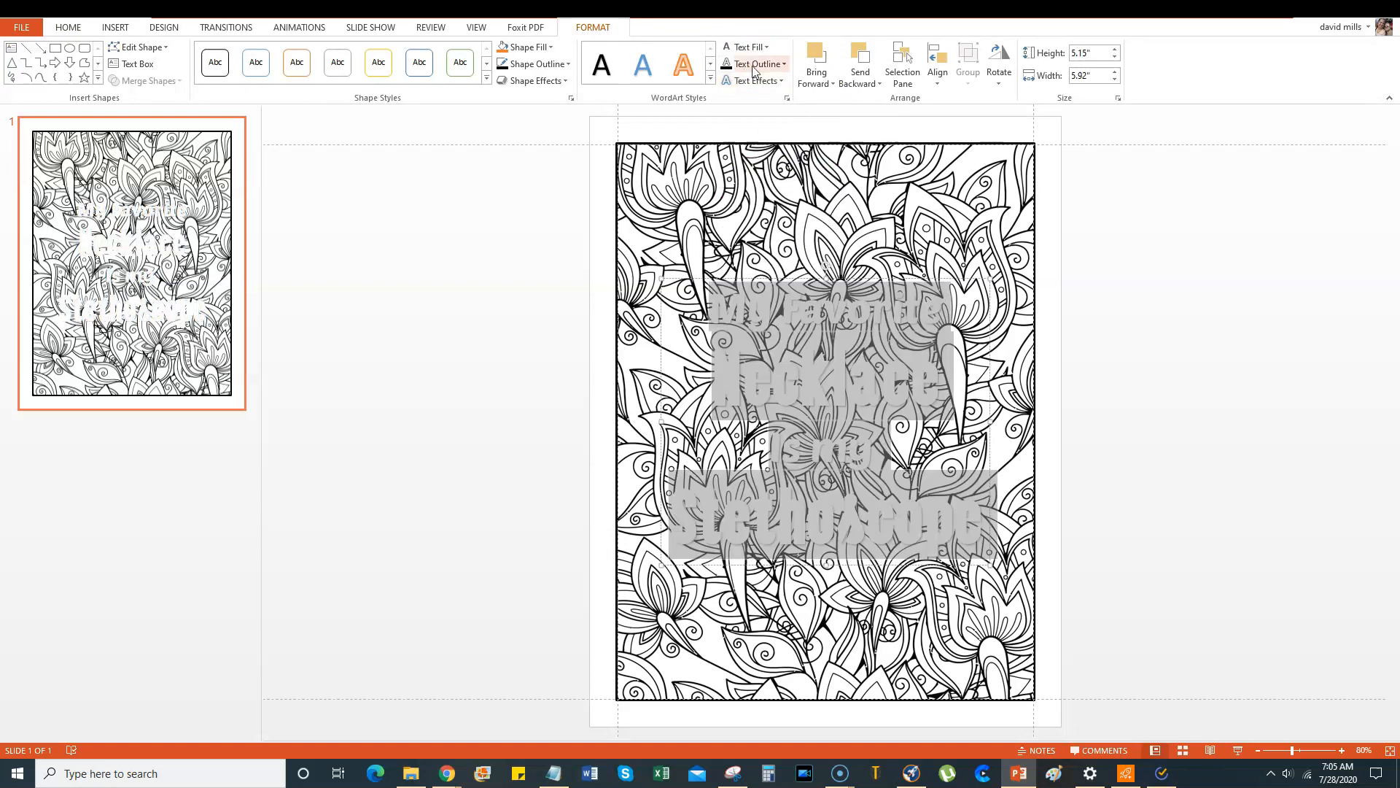
Give the entire quote's text a black outline with a weight of 3 pt.
left_click(782, 63)
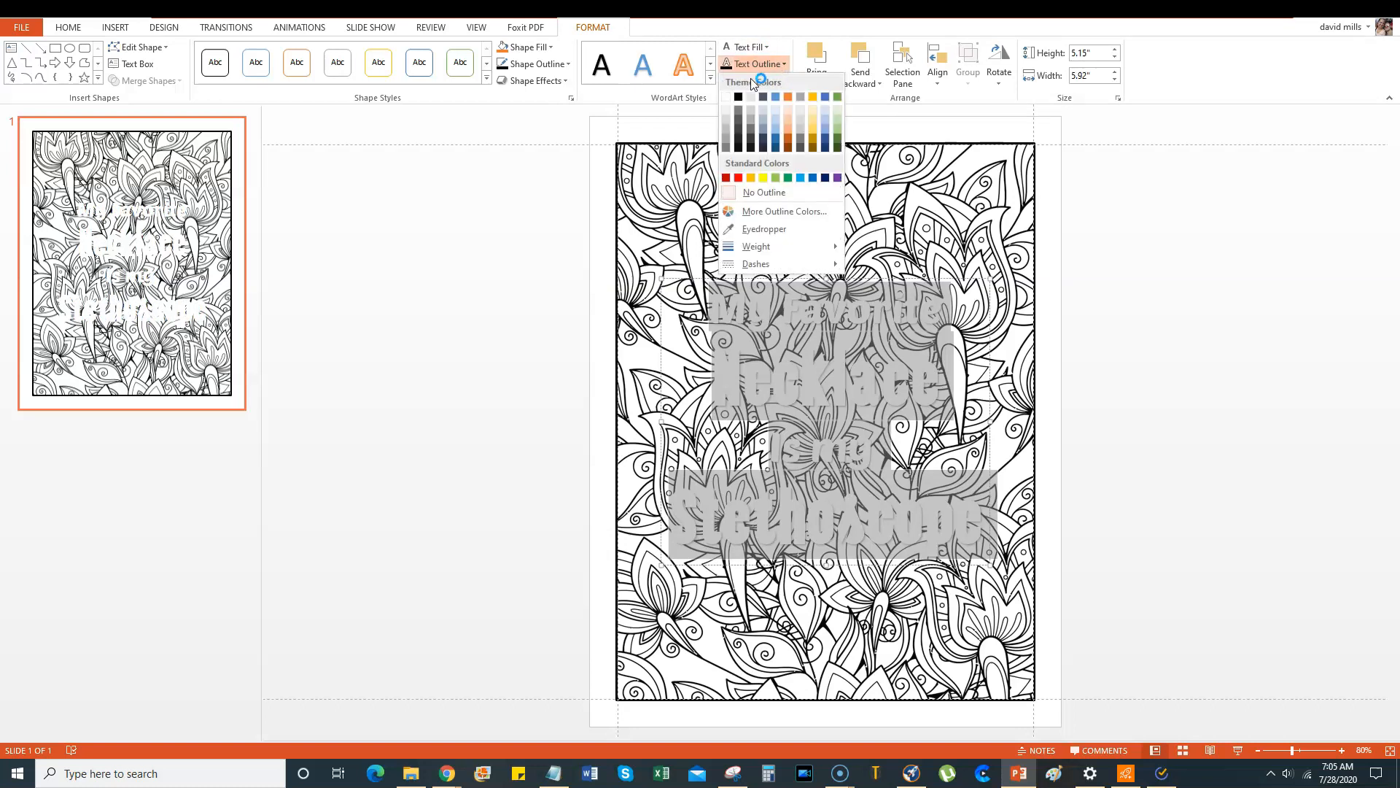
left_click(741, 100)
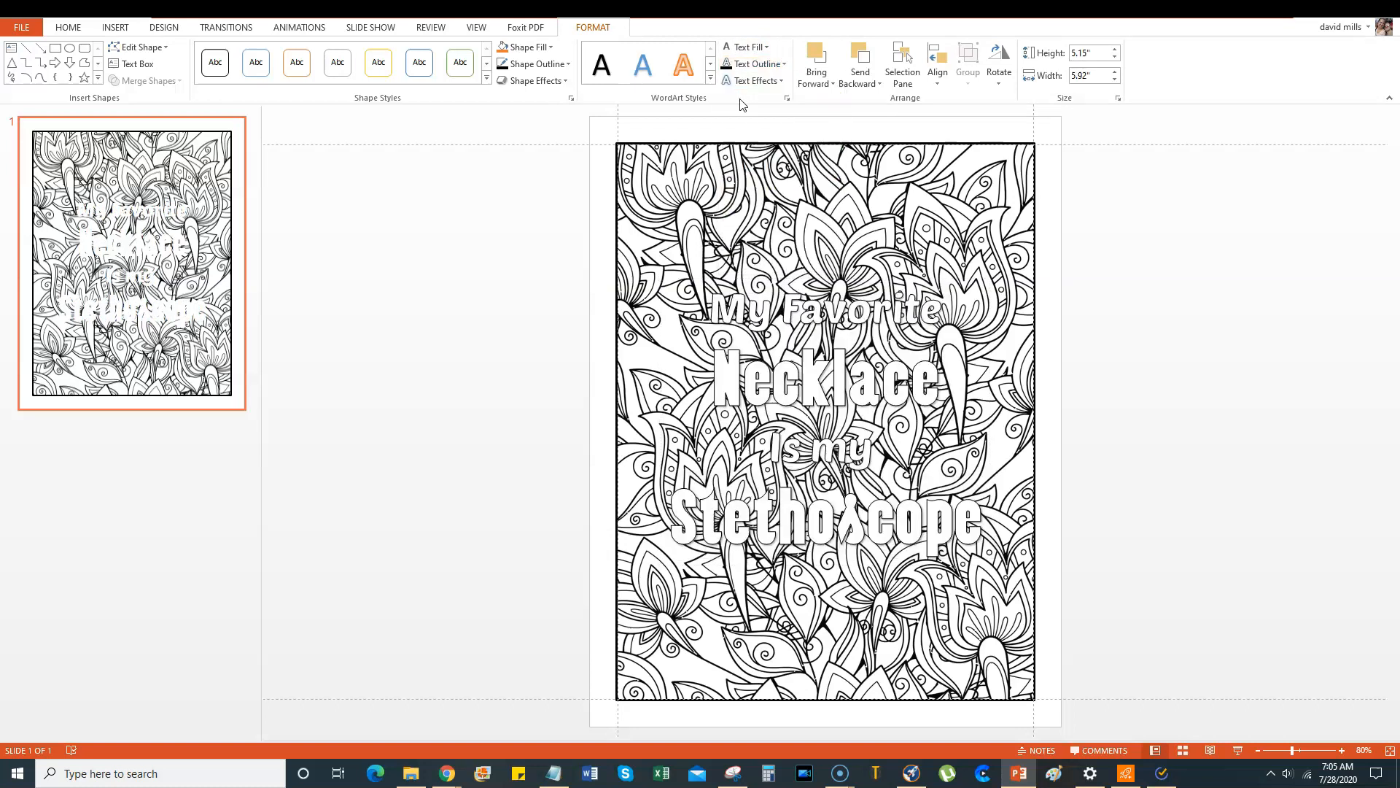
left_click(784, 65)
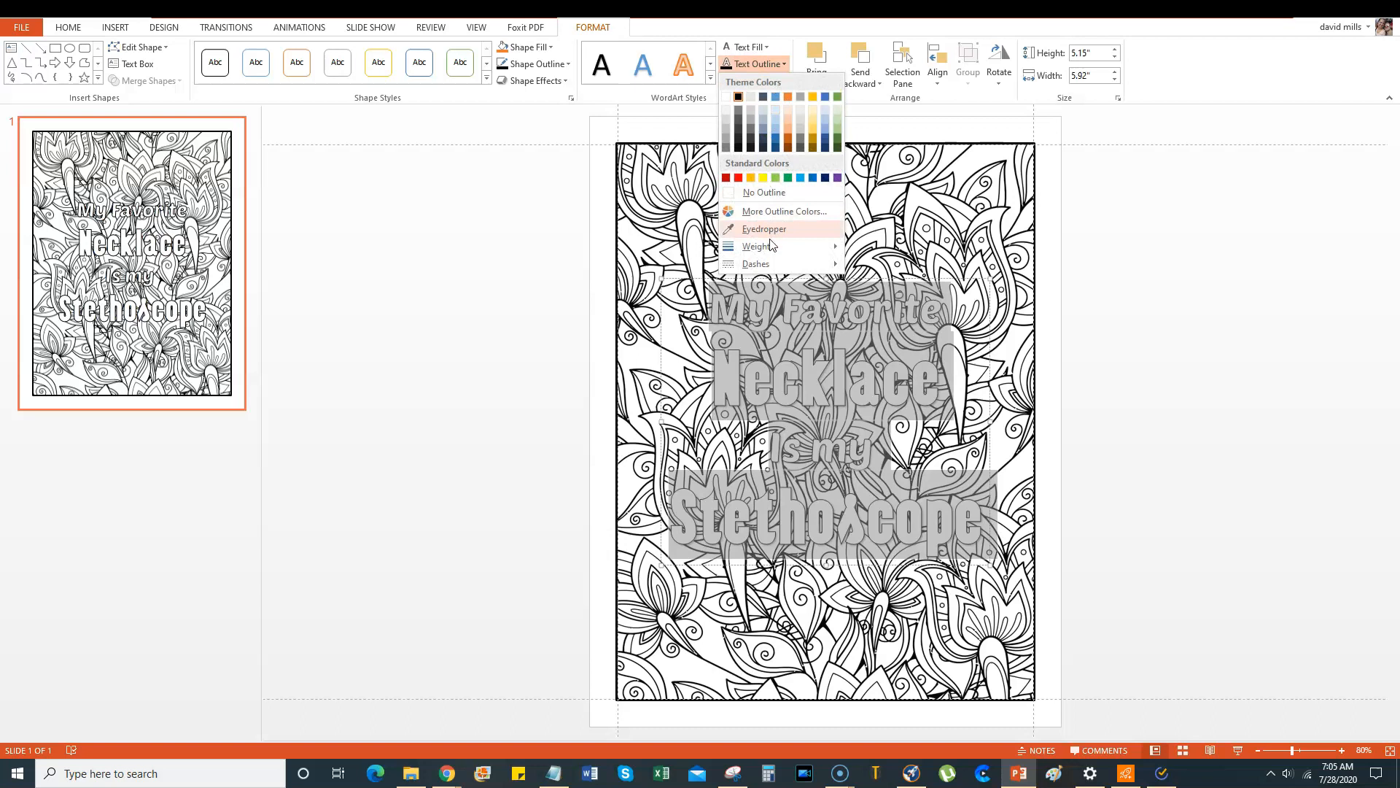
mouse_move(782, 248)
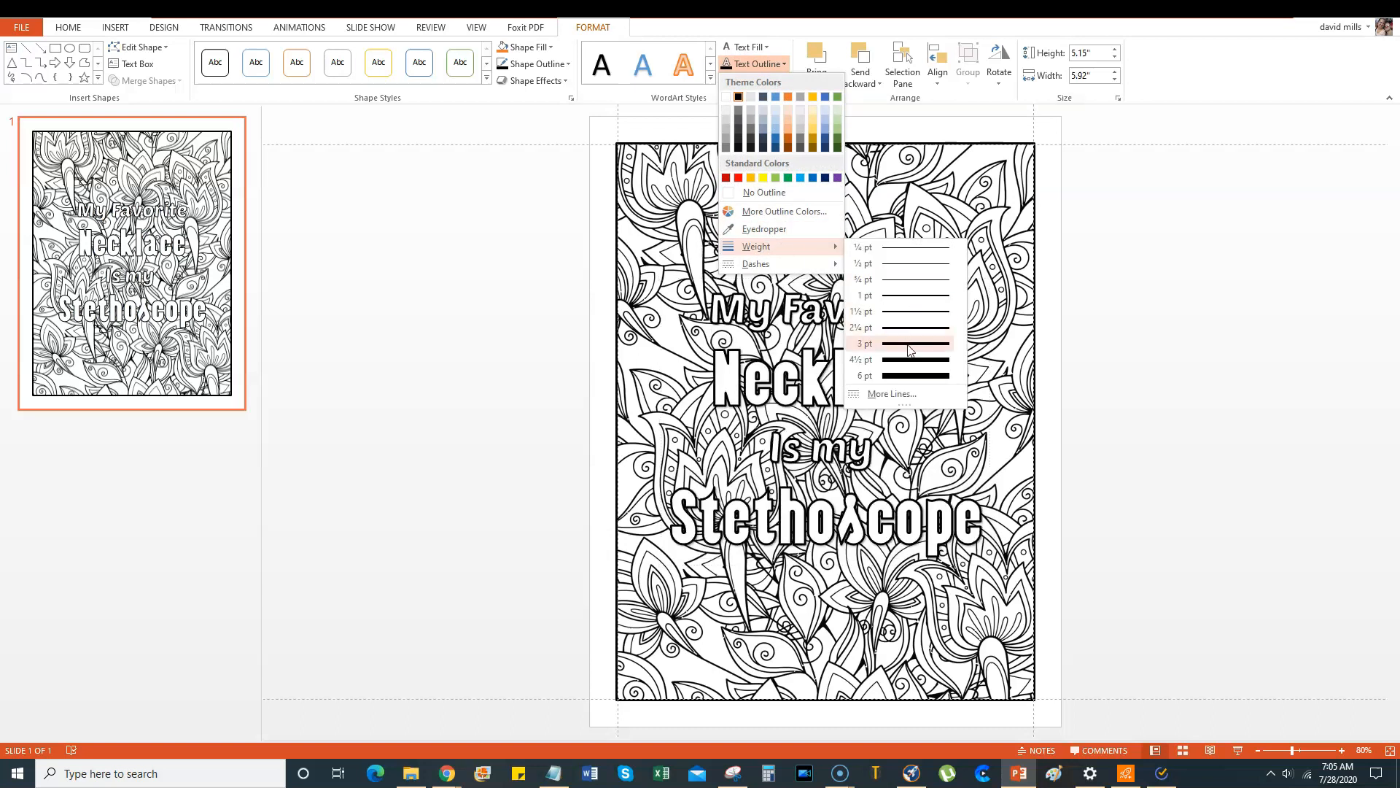
left_click(909, 344)
left_click(1116, 411)
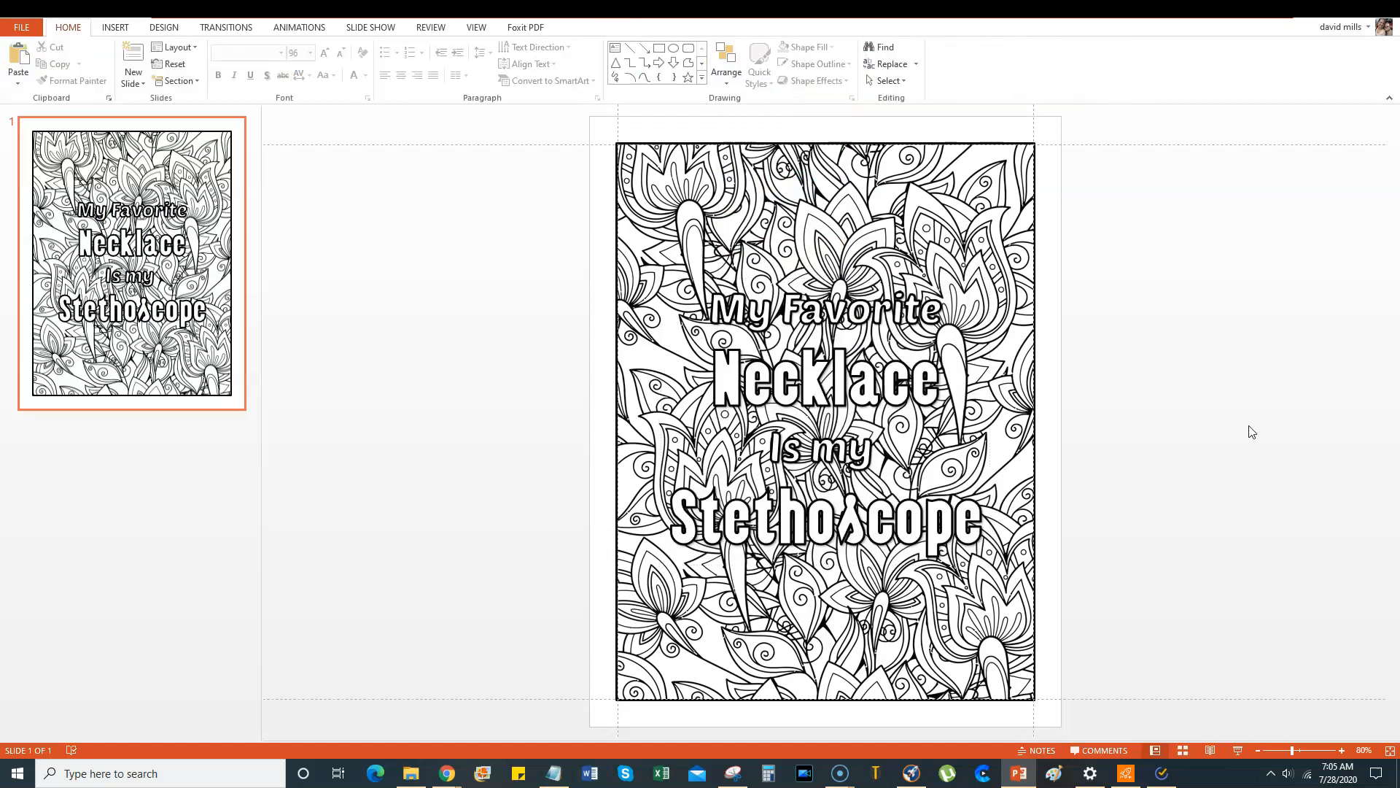
left_click(818, 372)
left_click(1224, 301)
left_click(128, 253)
Draw a closed shape with the Curve tool that follows the contour of the quote and covers all four lines.
left_click(116, 27)
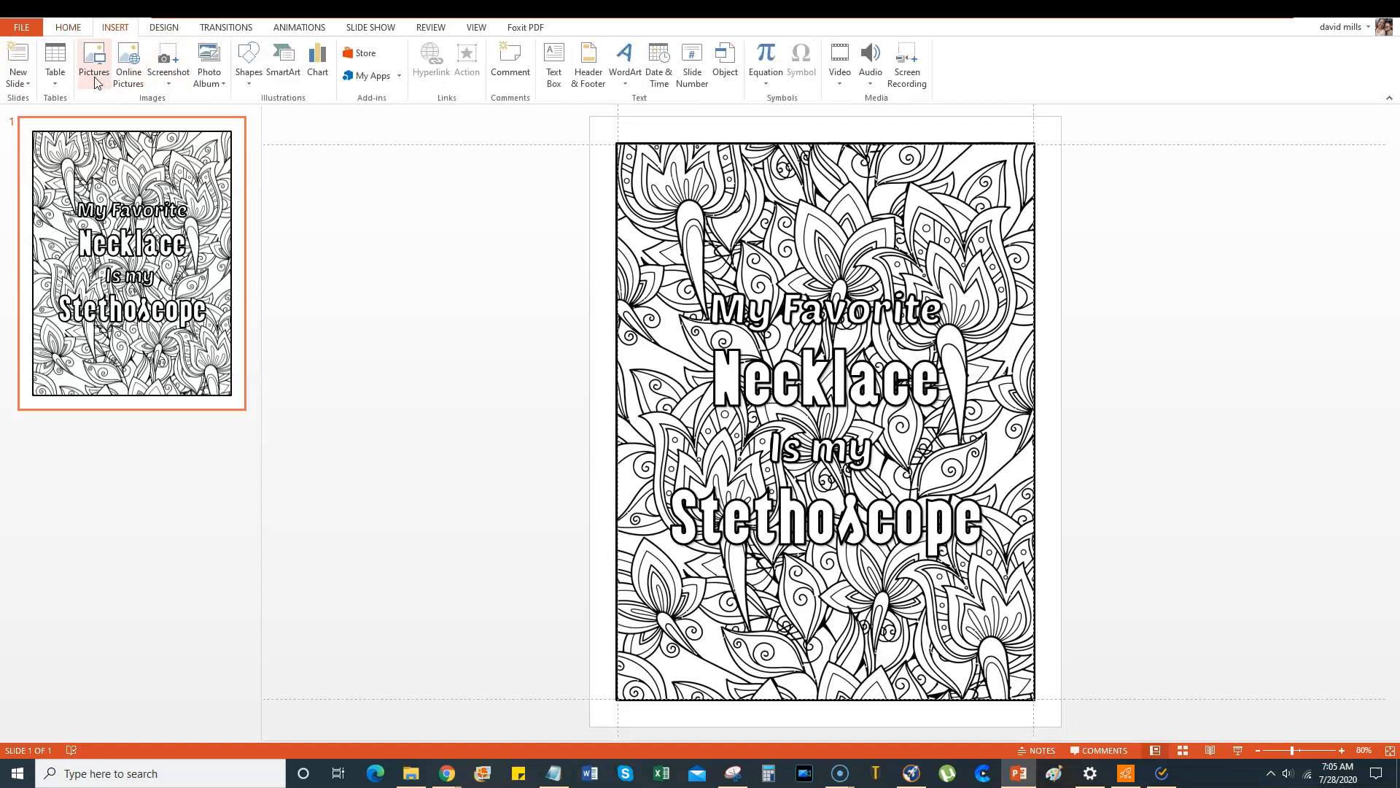
left_click(249, 73)
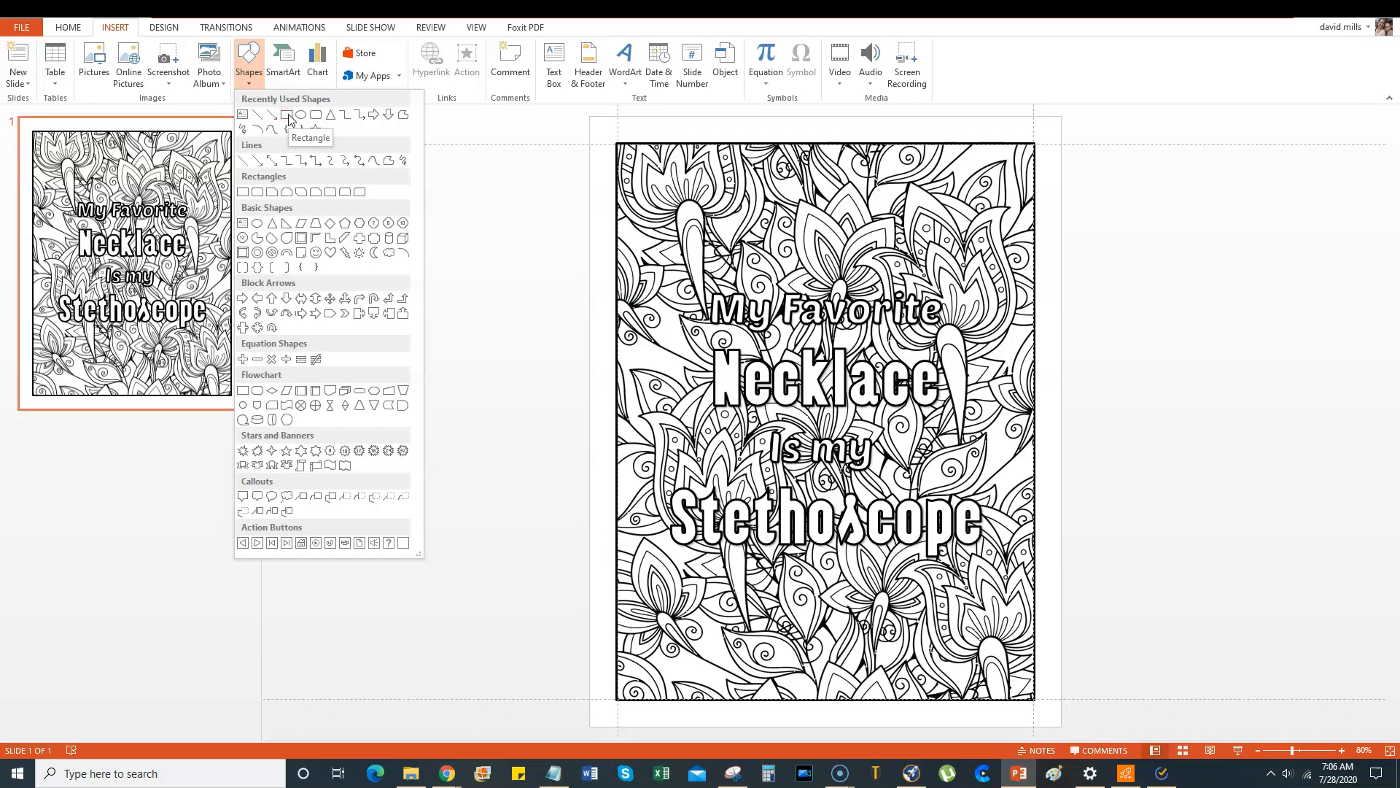
left_click(373, 161)
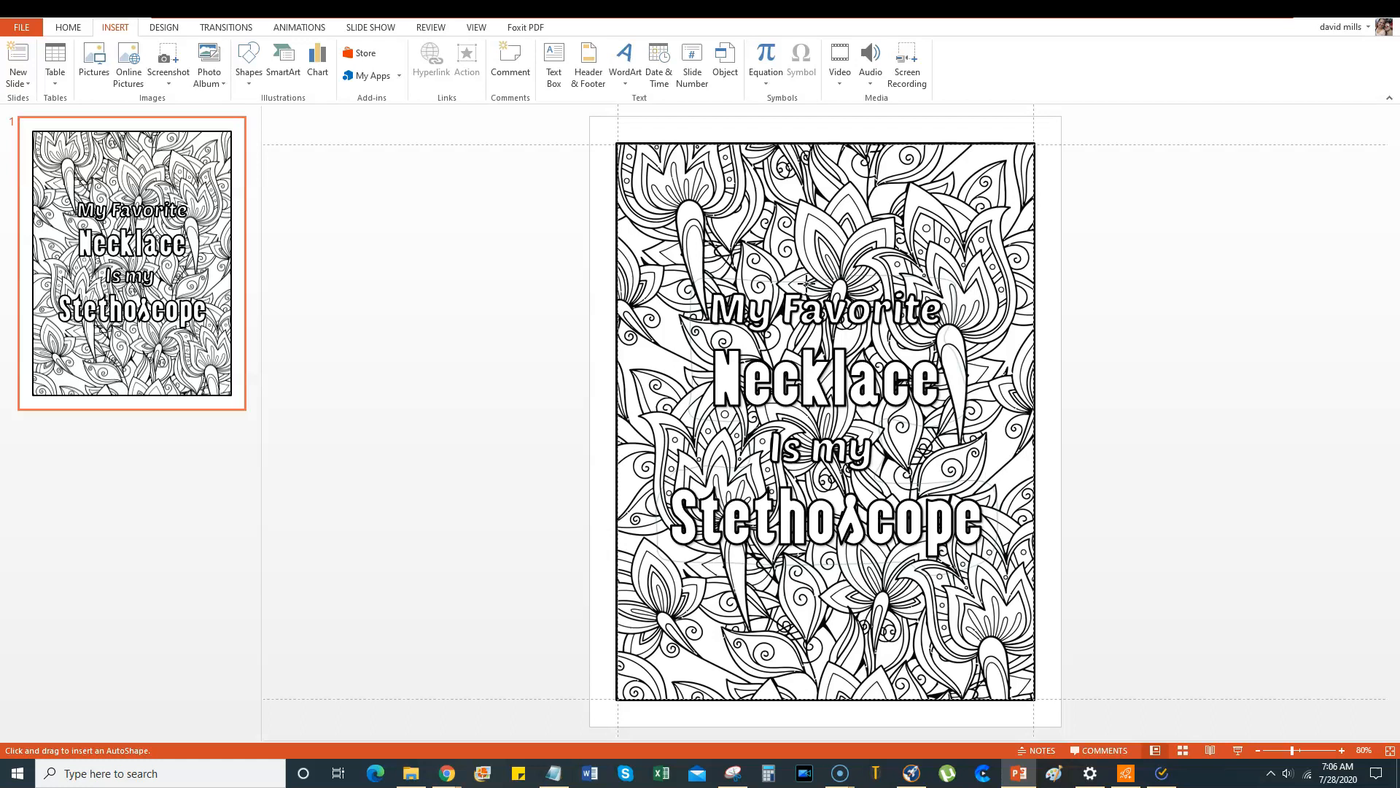
left_click(831, 281)
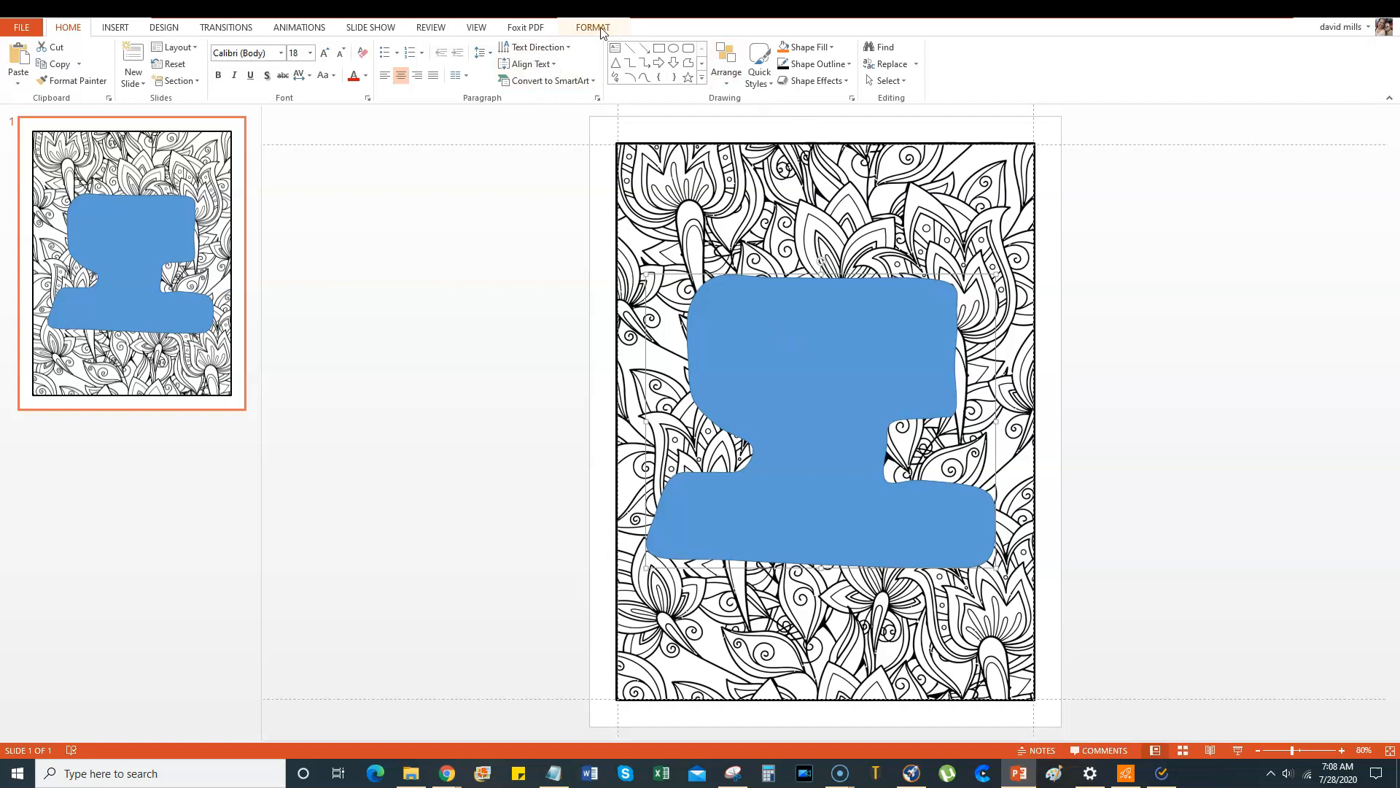
Fill the contour shape with white and give it a black outline with a weight of 2¼ pt.
left_click(833, 47)
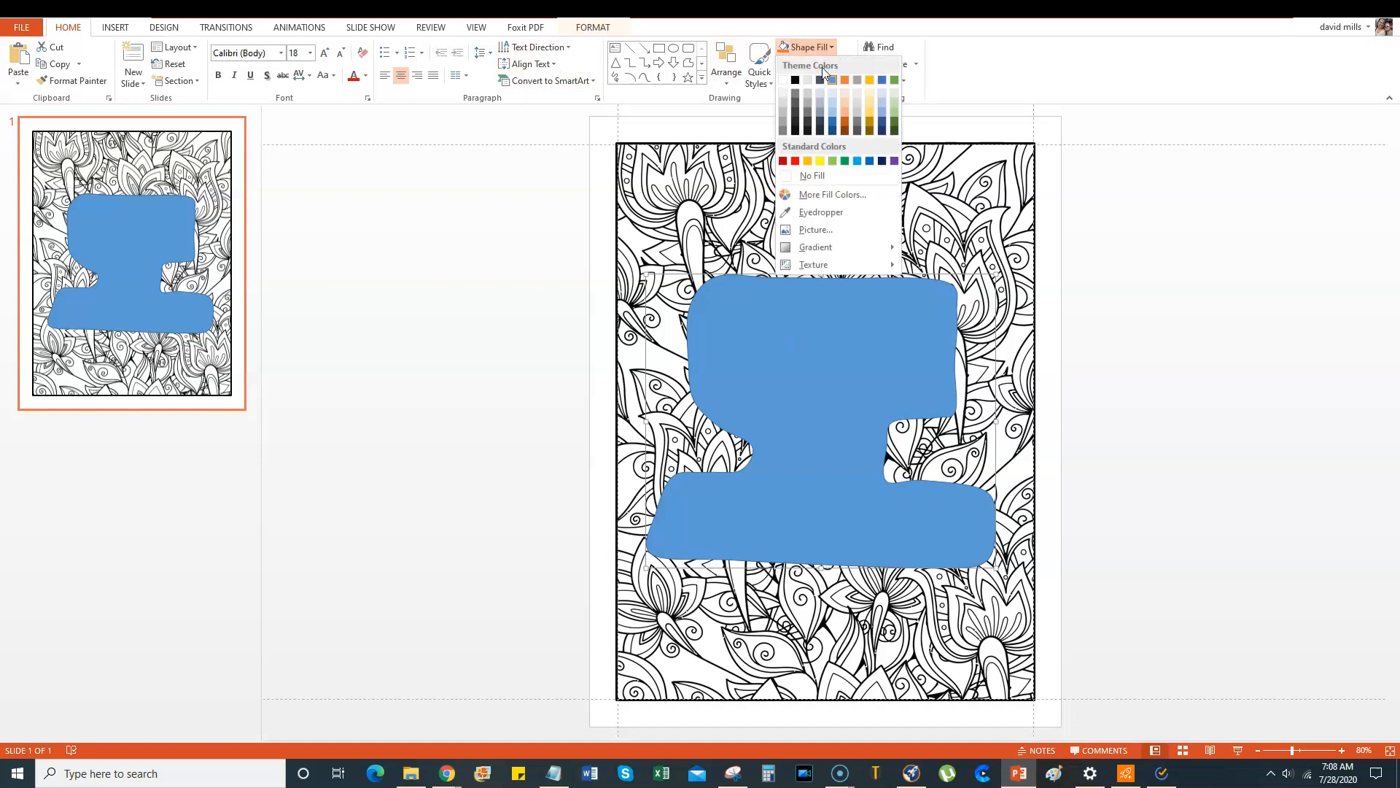
left_click(785, 79)
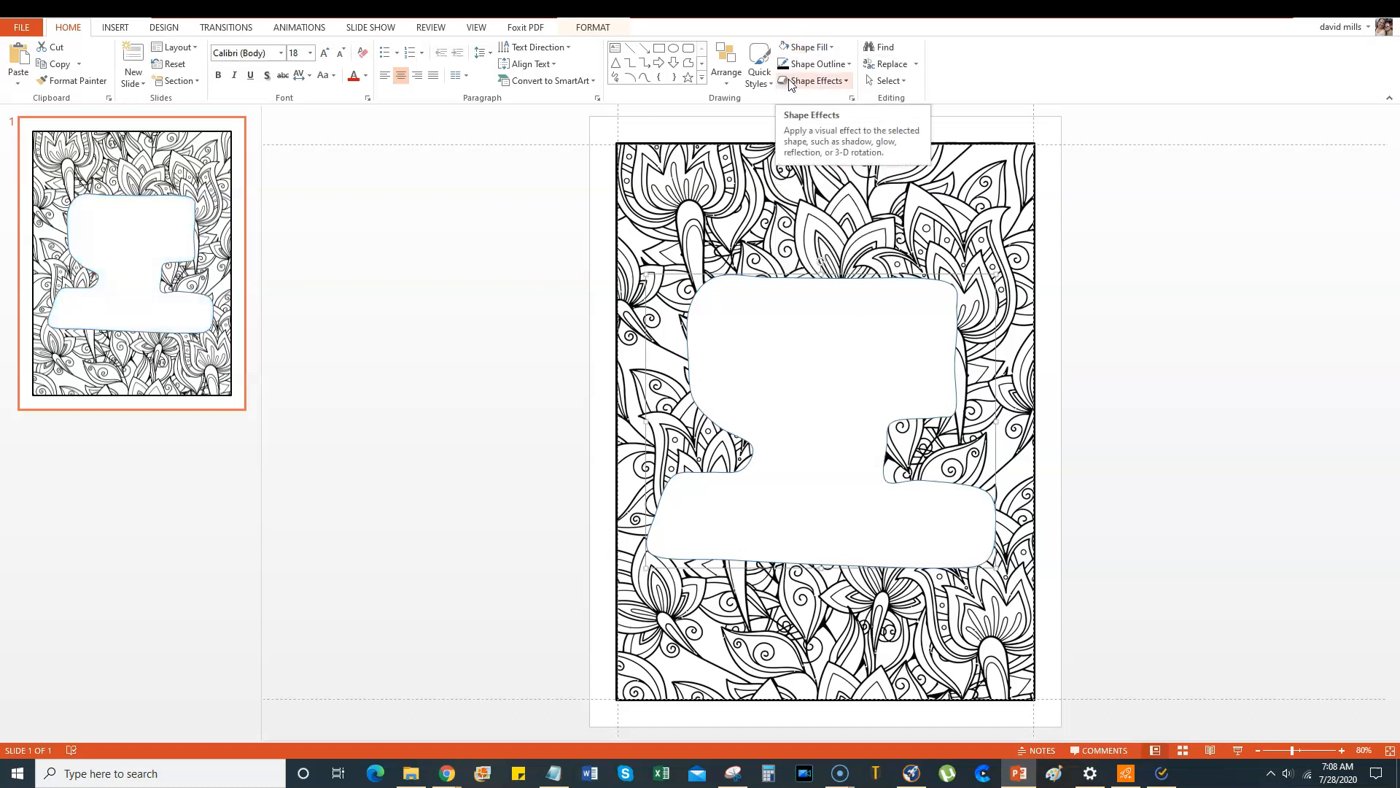
left_click(849, 64)
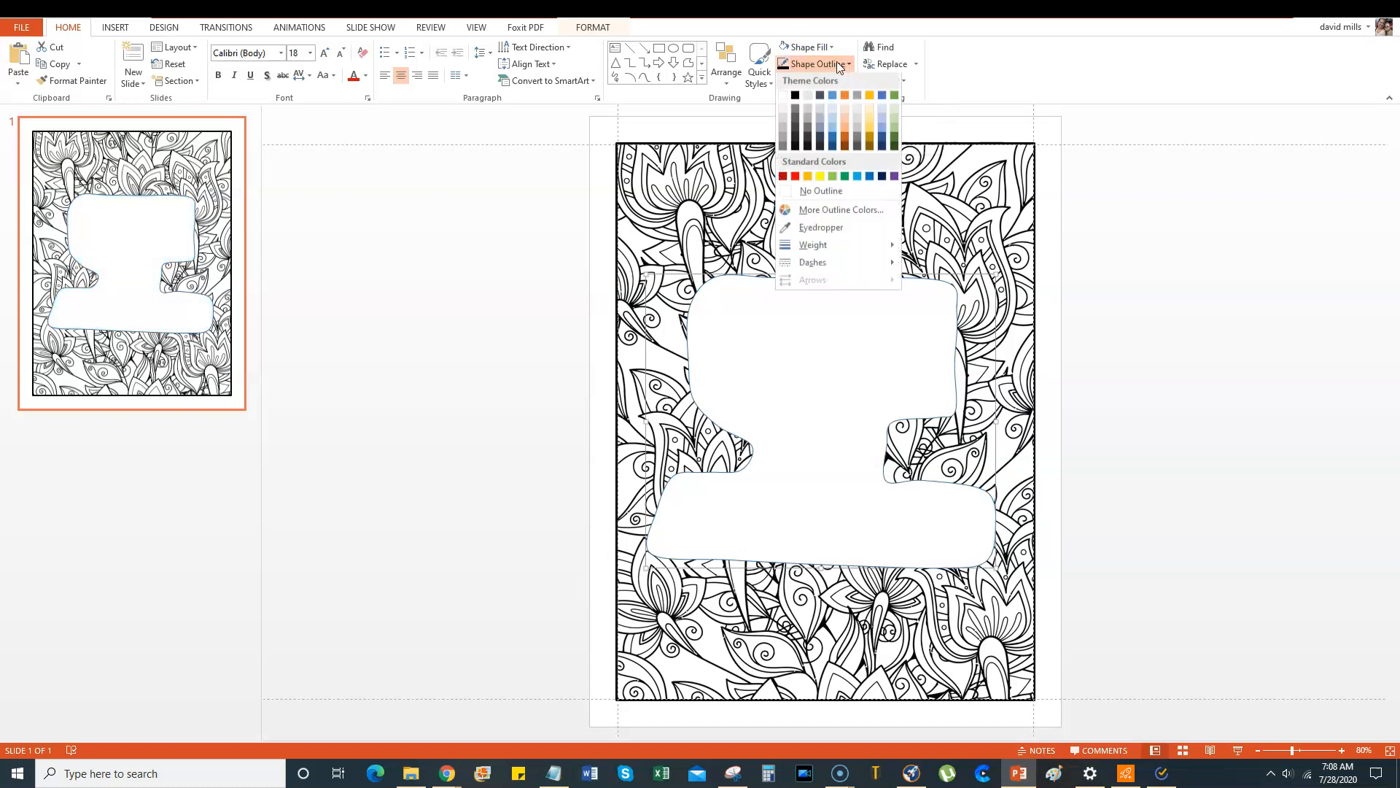
left_click(795, 99)
left_click(843, 64)
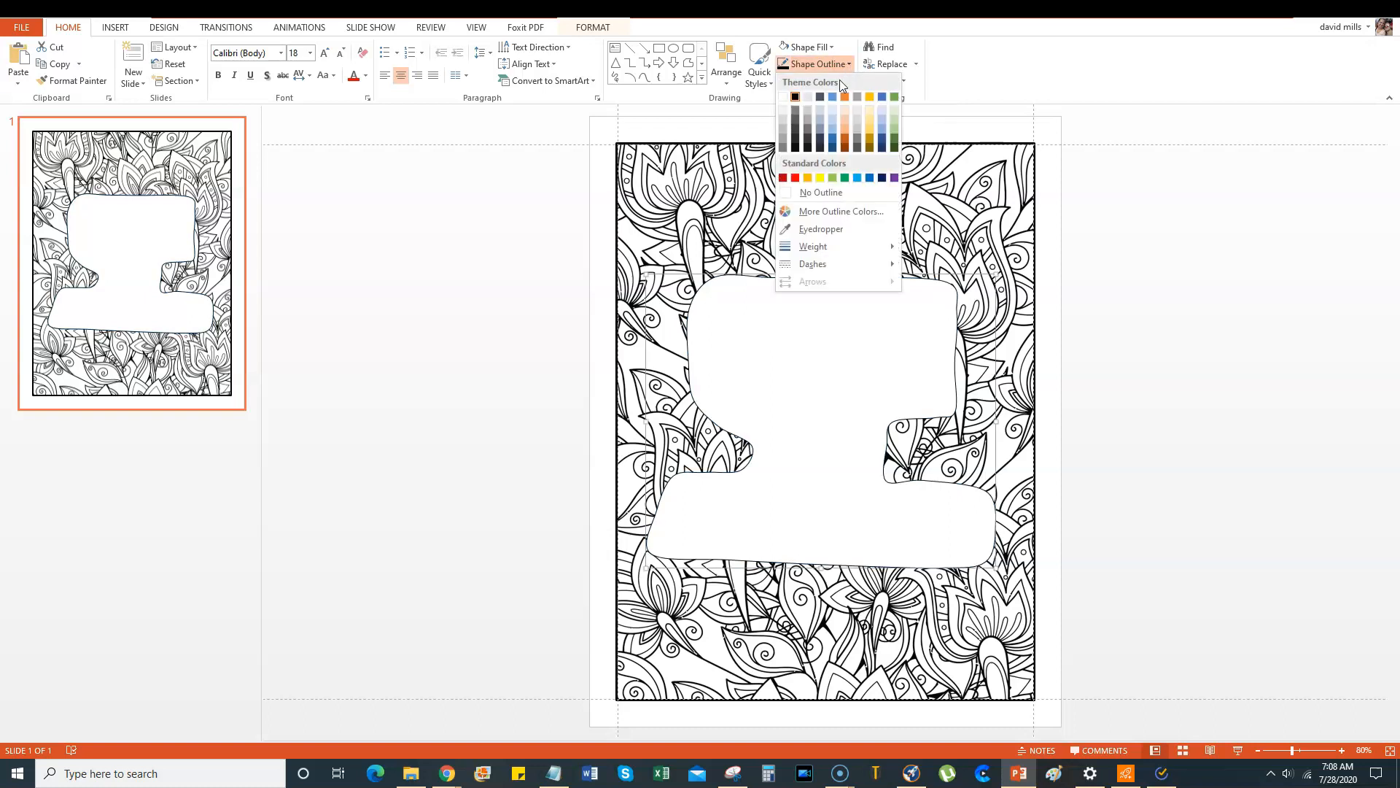
mouse_move(839, 246)
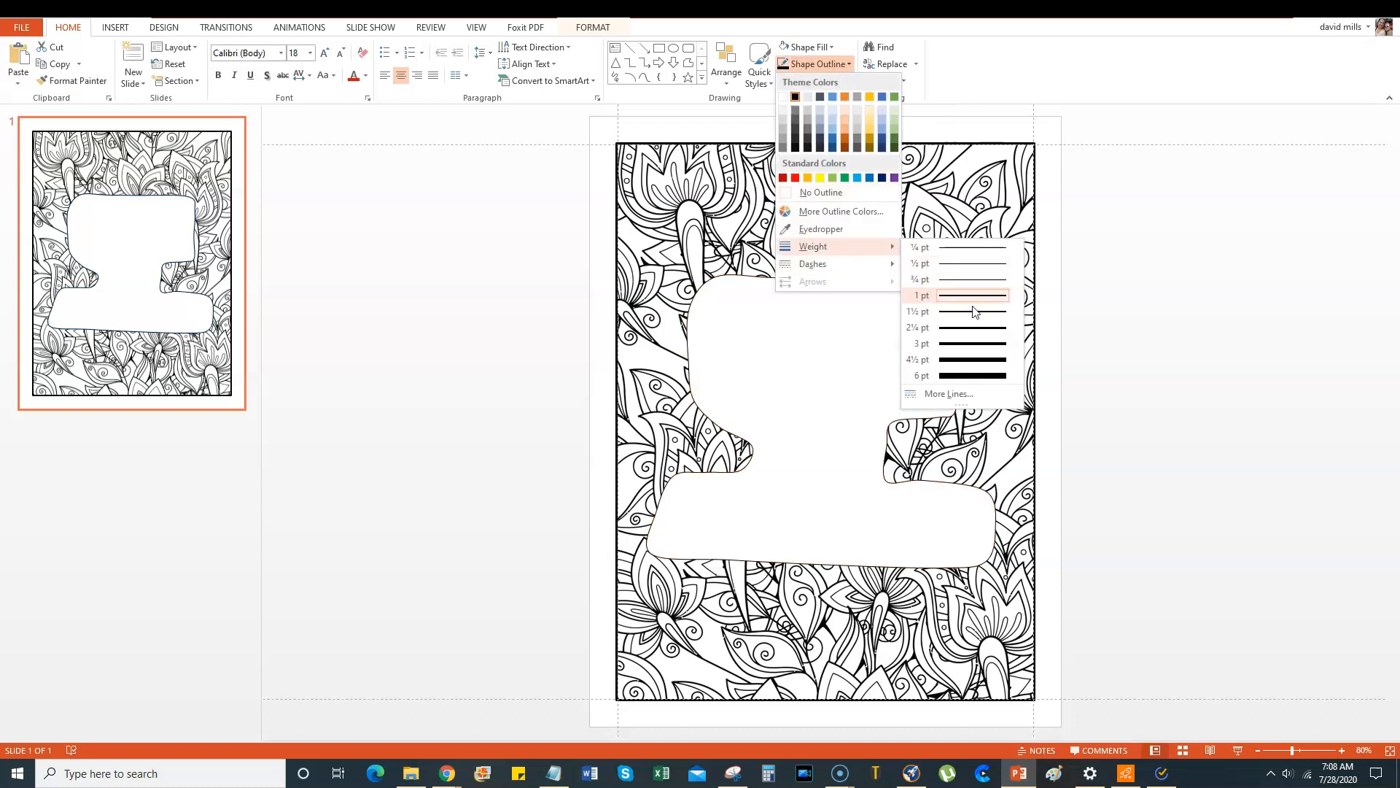
left_click(968, 330)
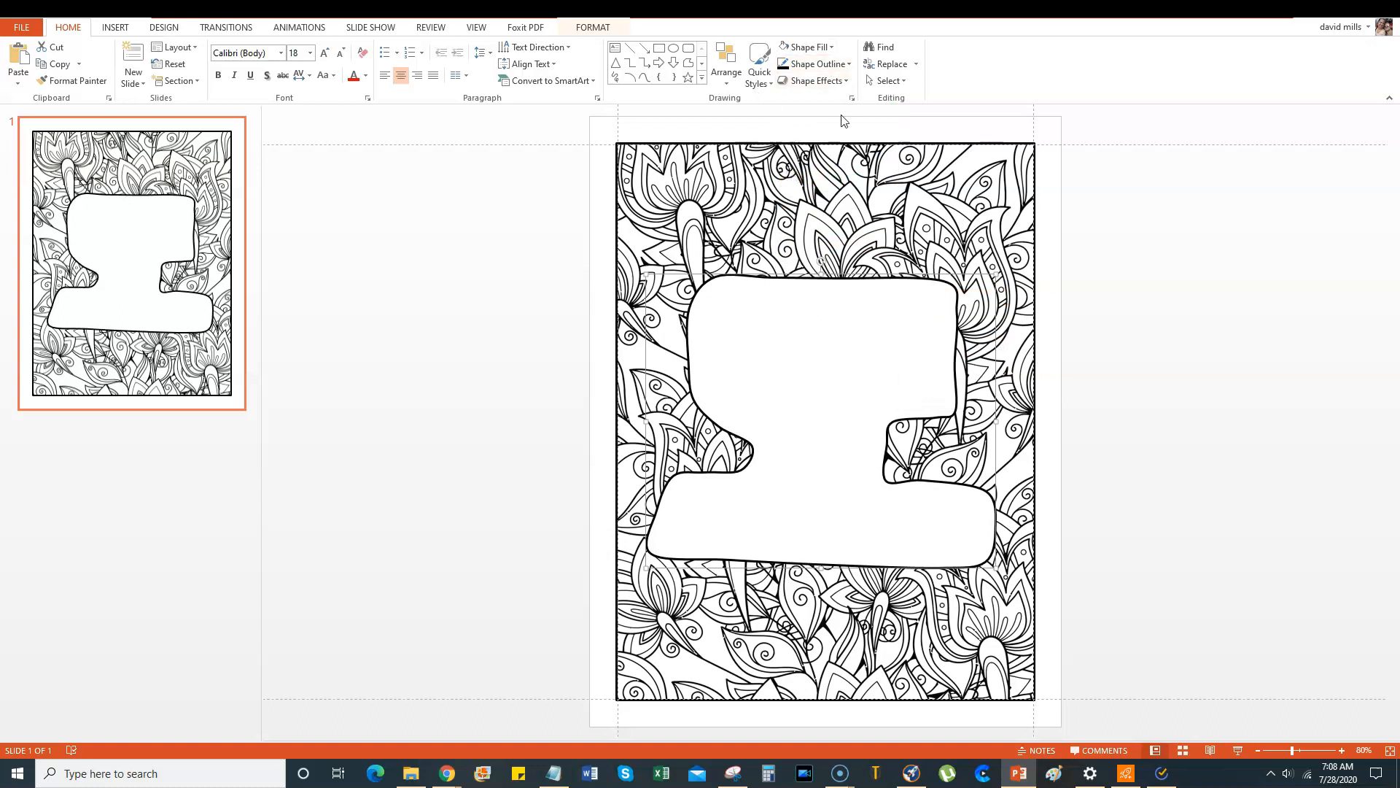
Reapply the white fill to the contour shape and send it backward one level behind the quote text.
left_click(726, 66)
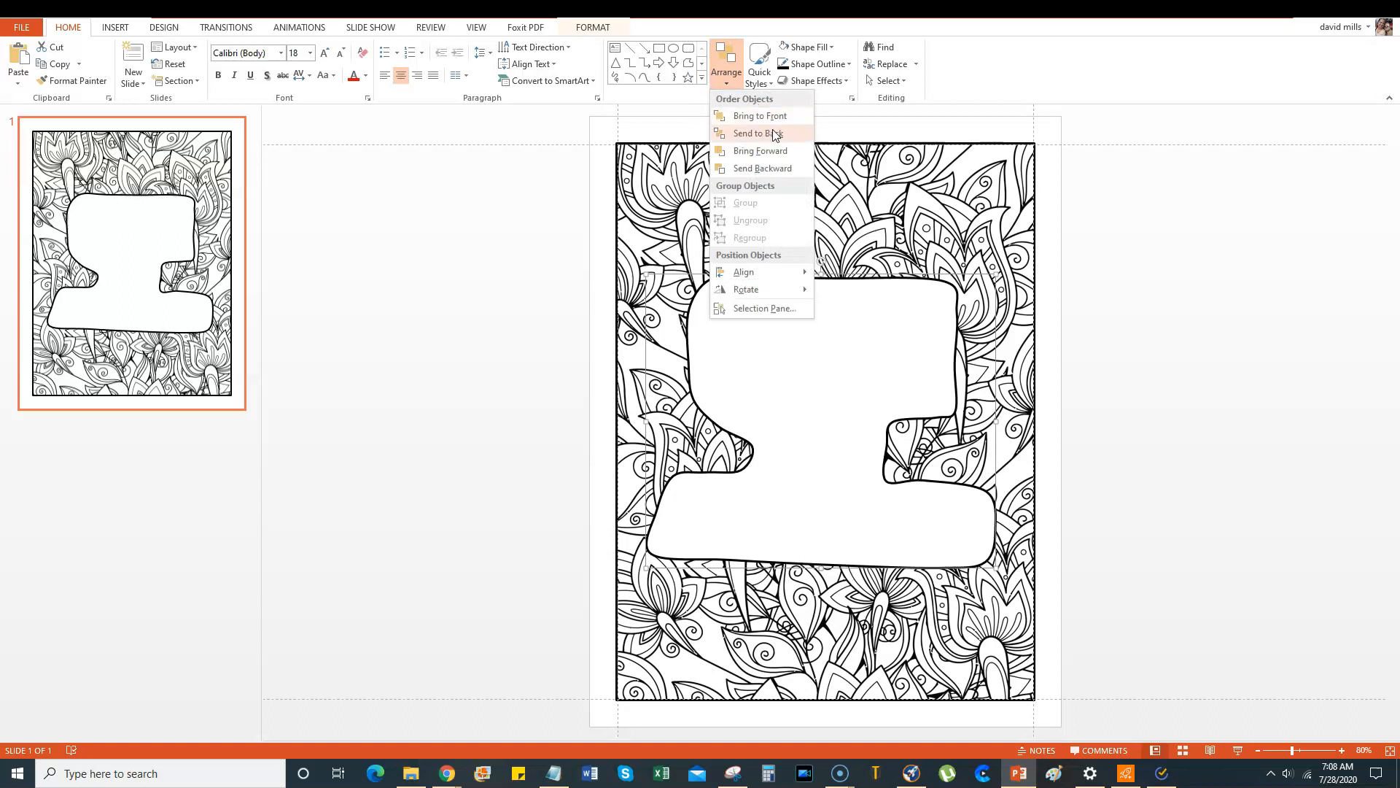
left_click(808, 47)
left_click(784, 79)
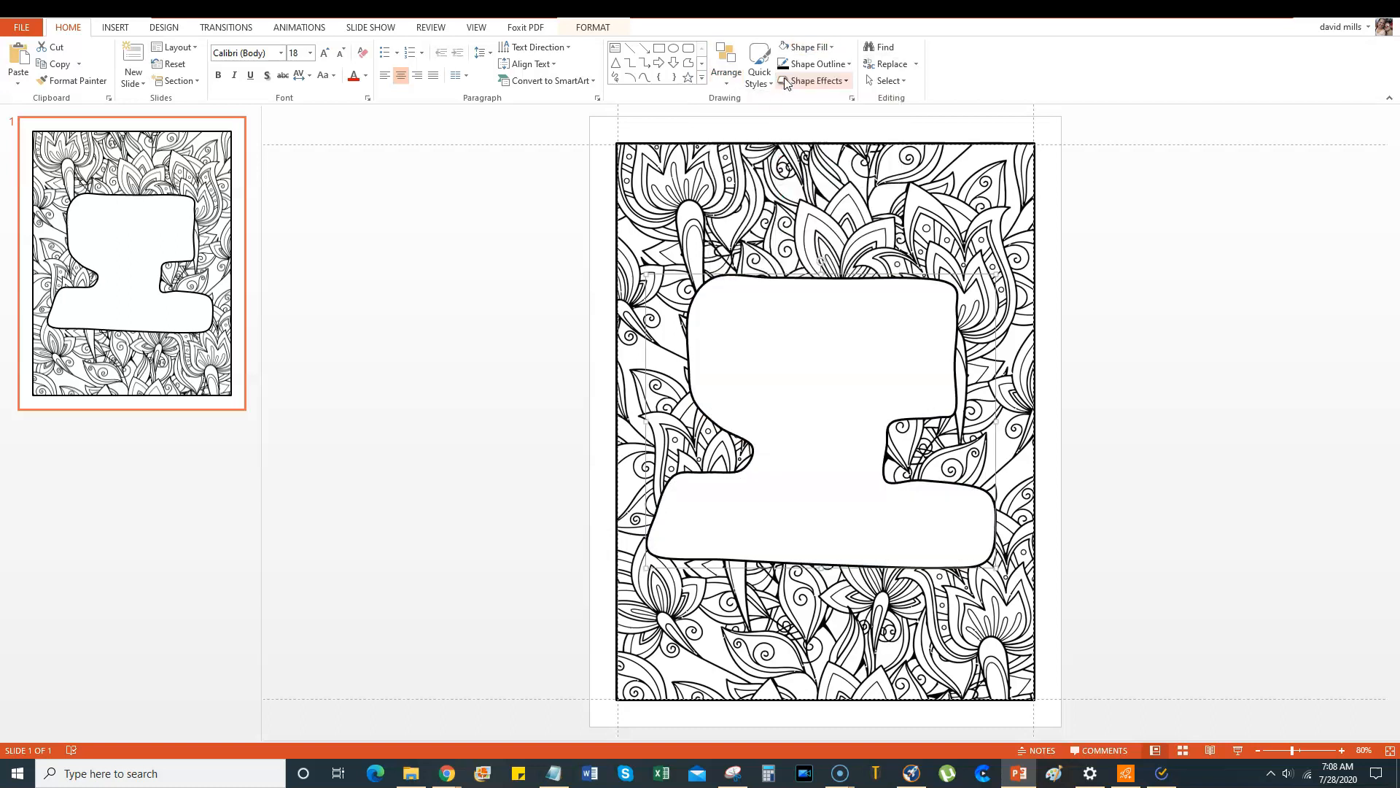
left_click(726, 66)
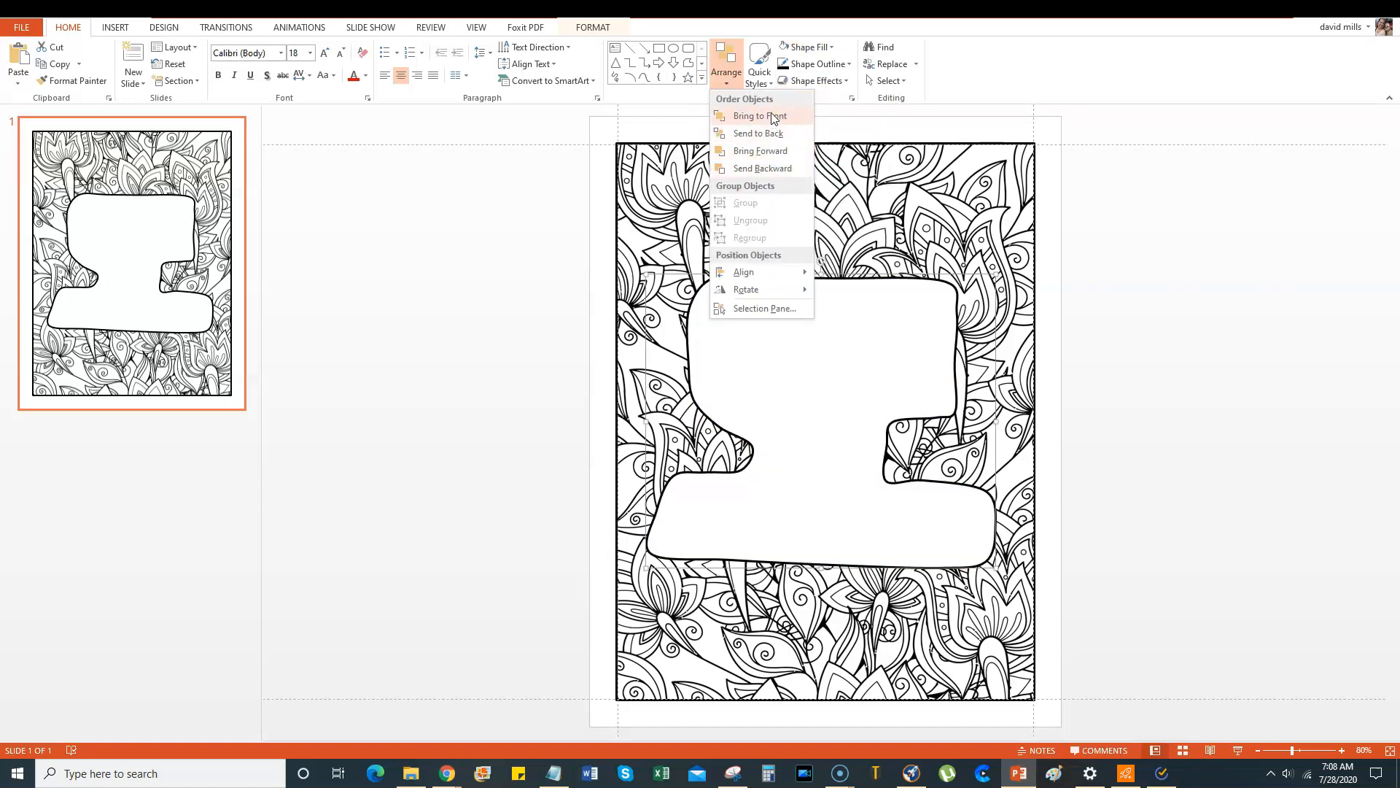
left_click(762, 169)
left_click(1207, 399)
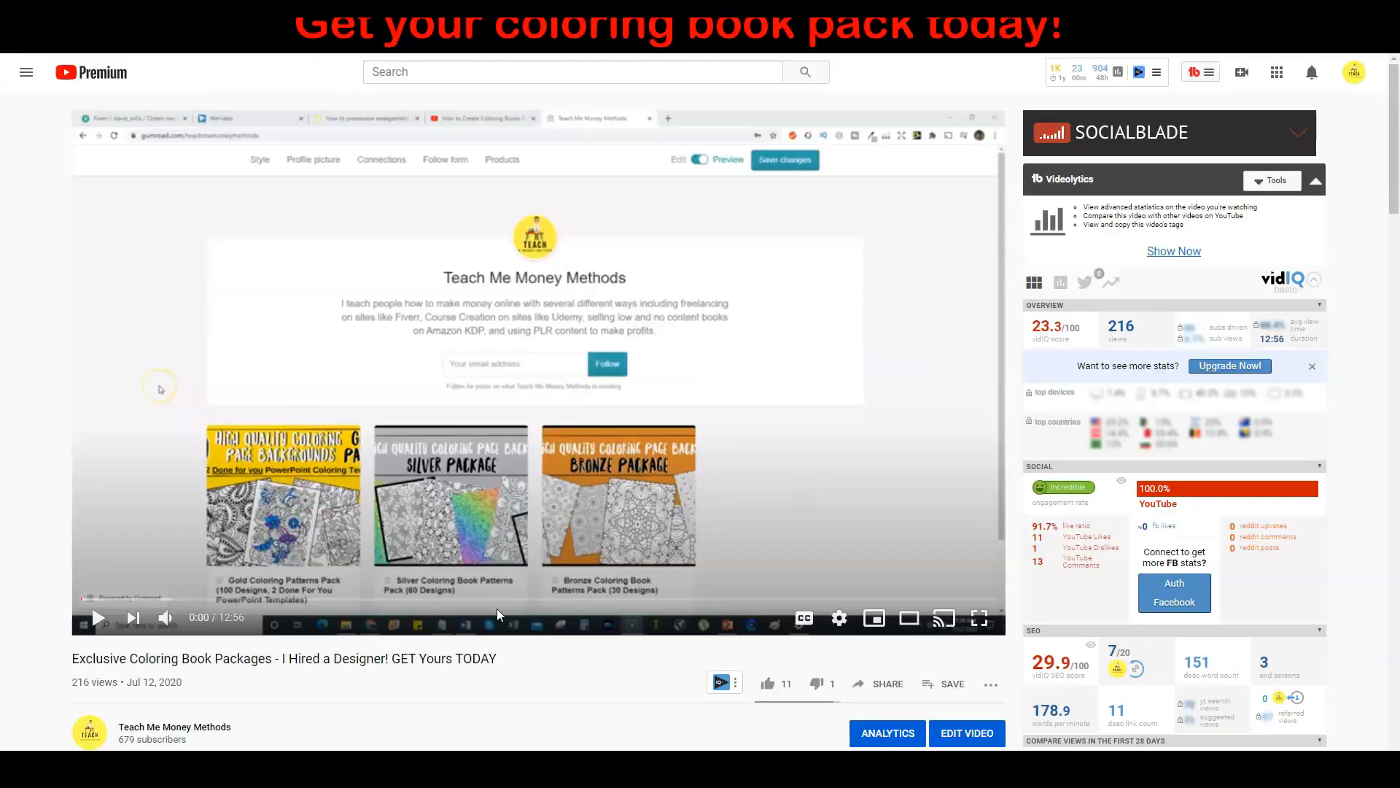
Open the TMMGoldColoringPack link from the YouTube video description and review the Gold Coloring Patterns Pack product page.
scroll(497, 608, "down", 4)
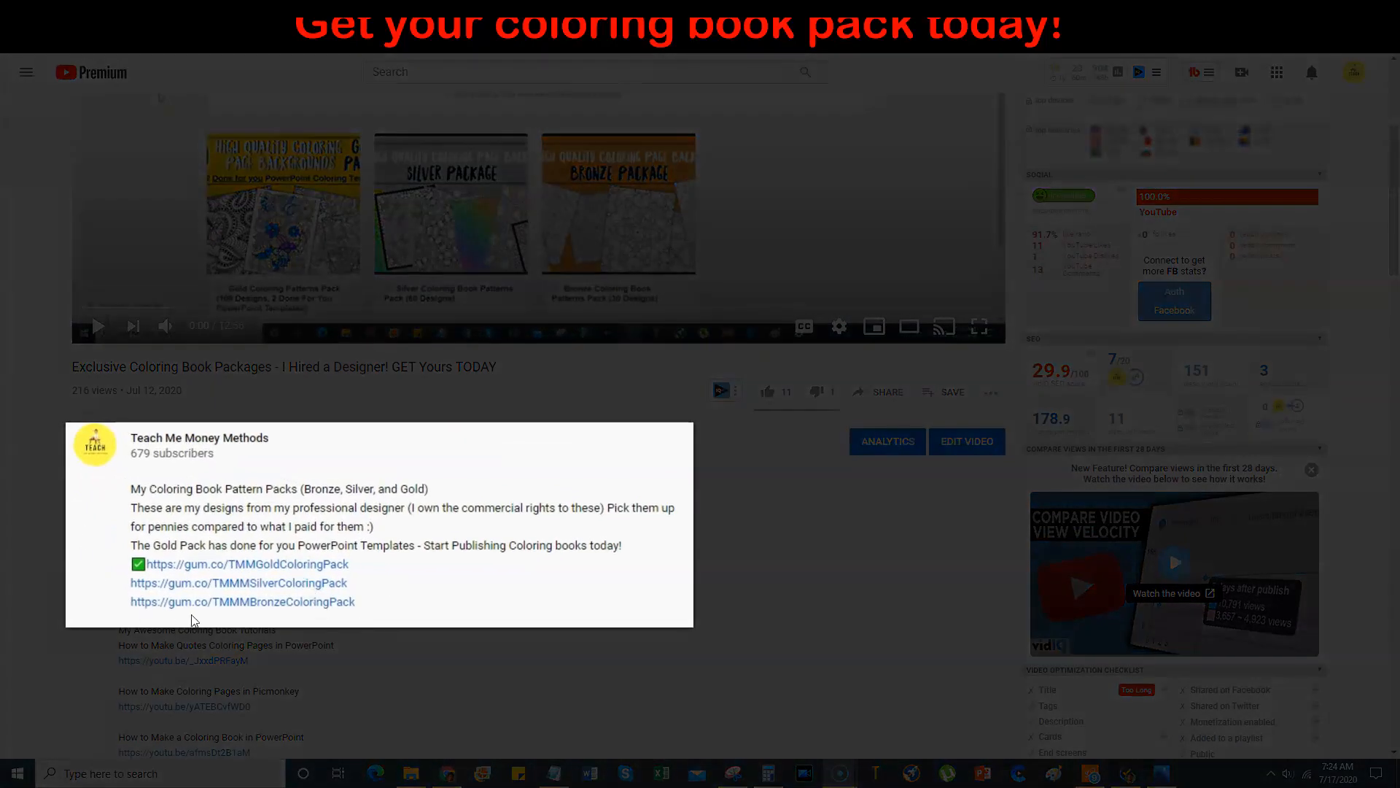
left_click(299, 563)
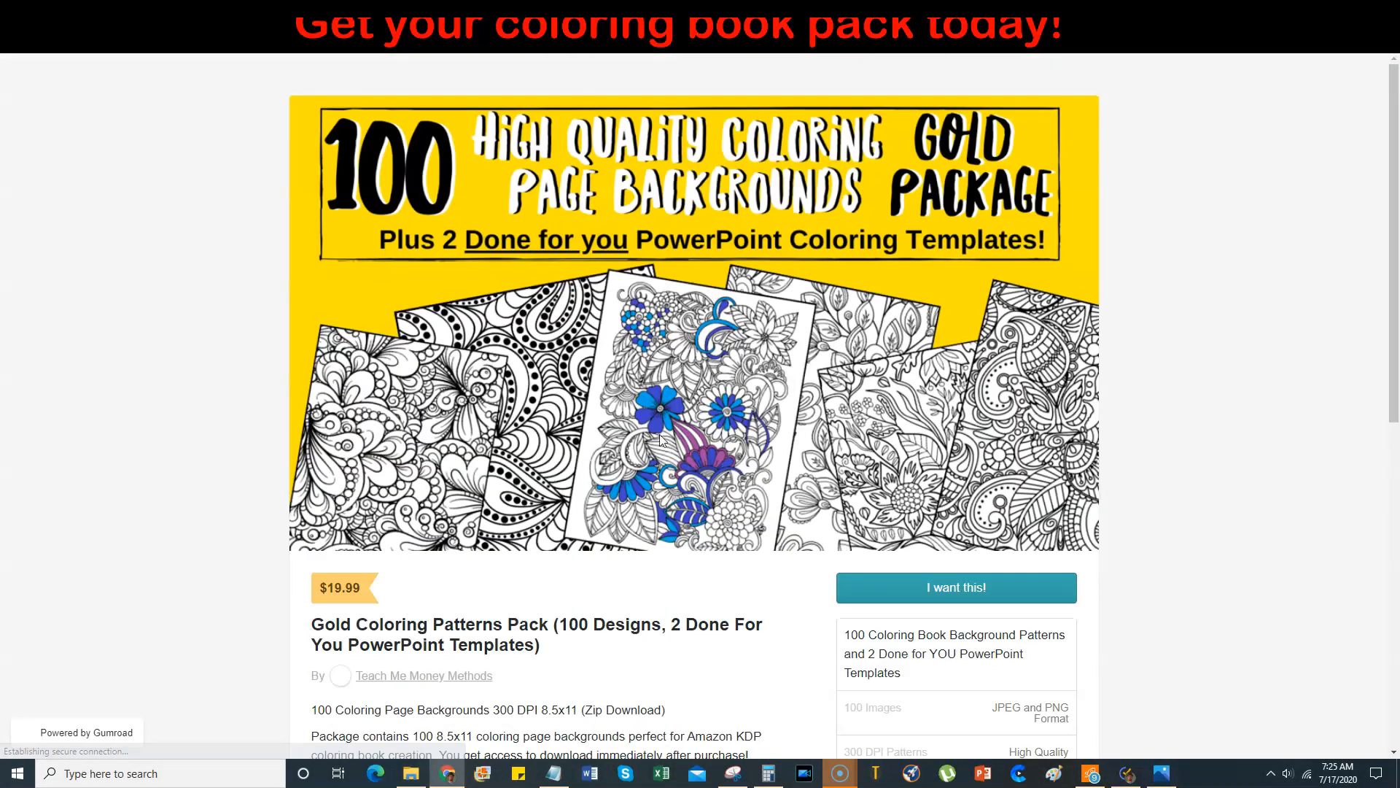
scroll(686, 304, "down", 3)
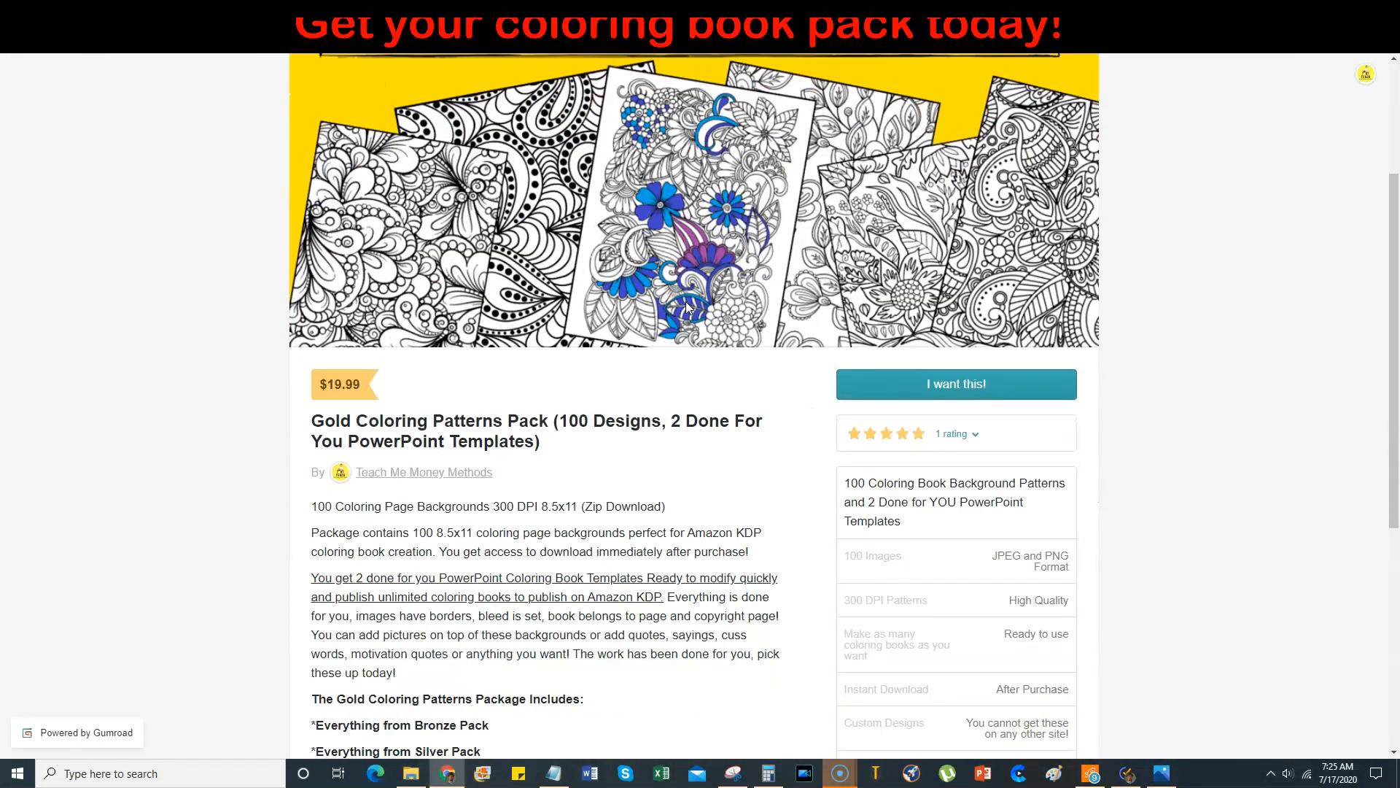
scroll(686, 307, "down", 5)
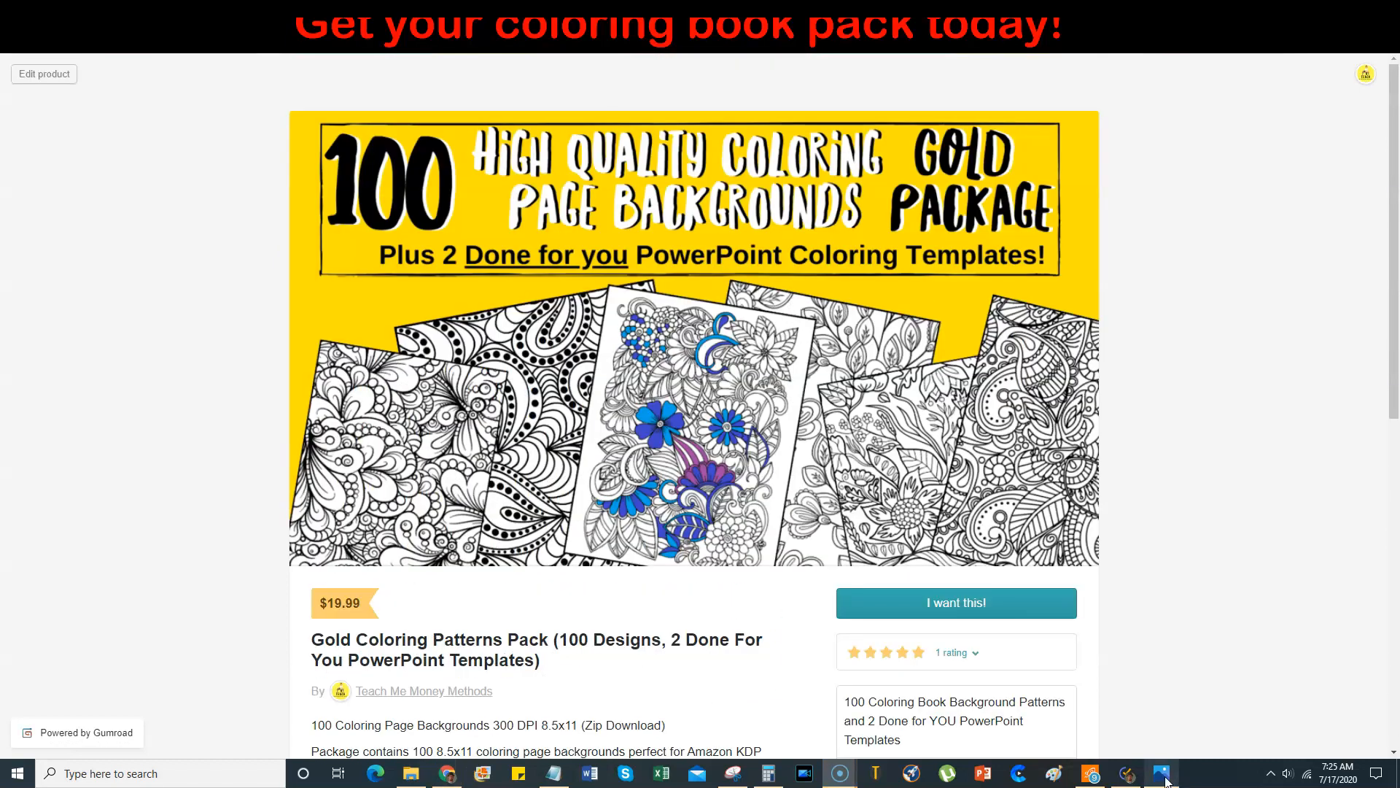
Switch to the Photos app and browse the coloring pattern images from 1-01.png through 21-01.png.
left_click(1165, 779)
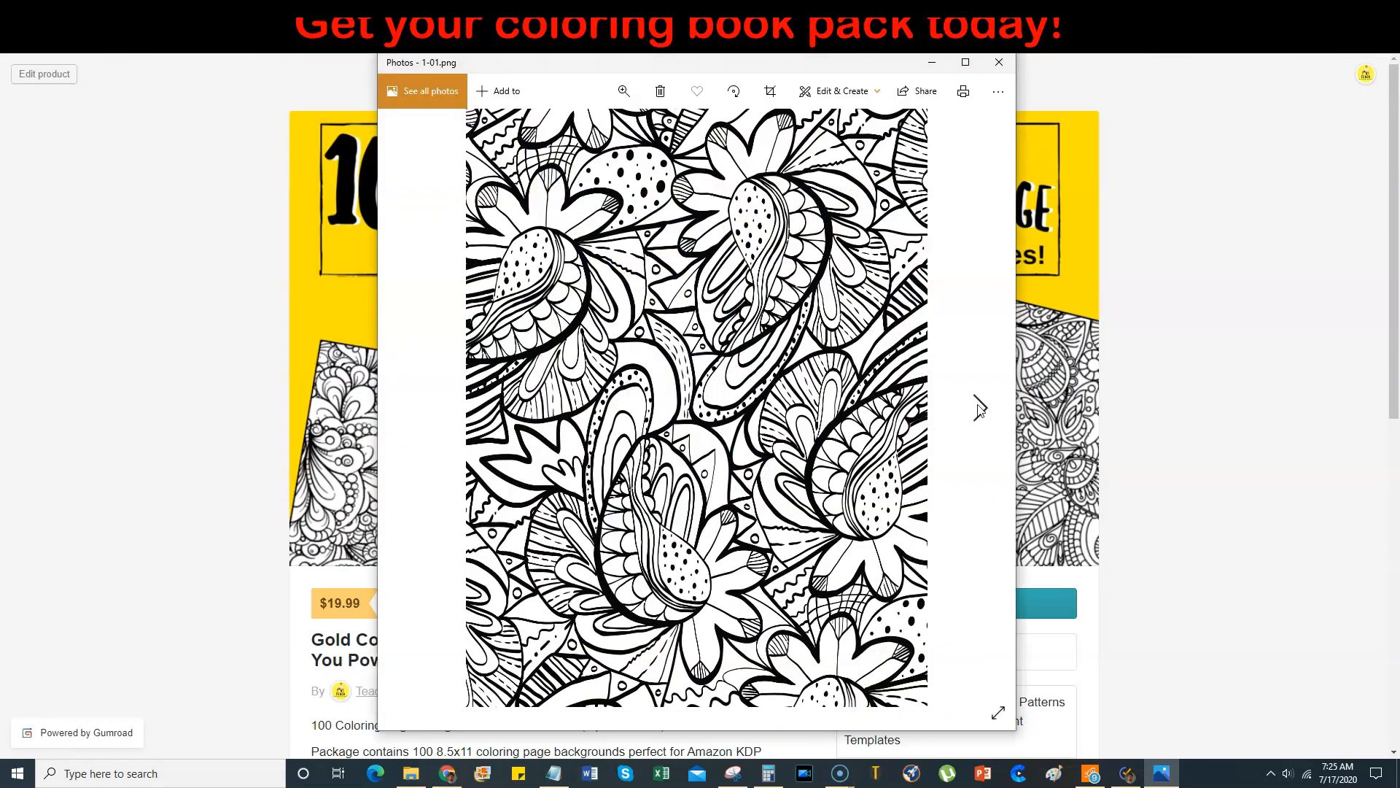
left_click(979, 408)
left_click(980, 408)
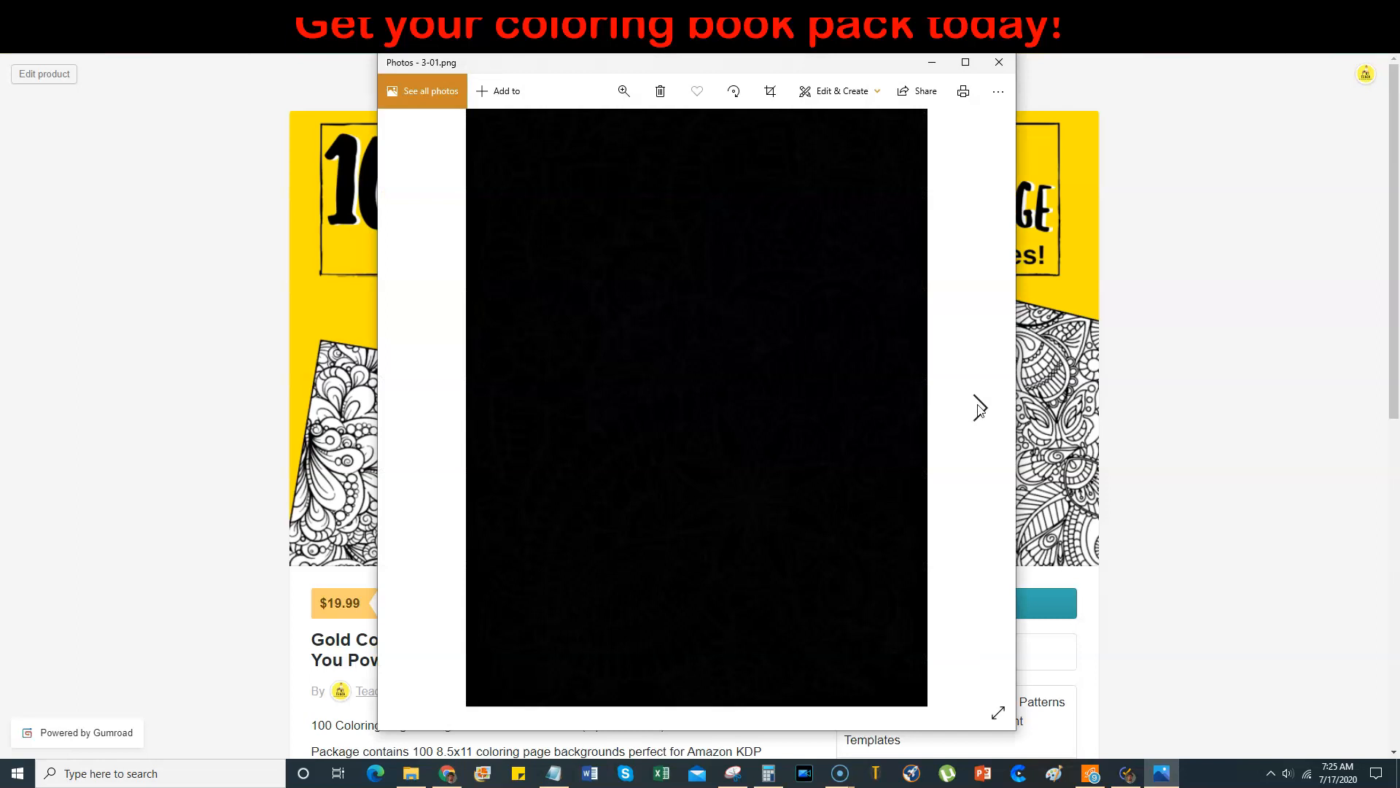
left_click(979, 408)
left_click(979, 408)
left_click(980, 407)
left_click(980, 407)
left_click(979, 407)
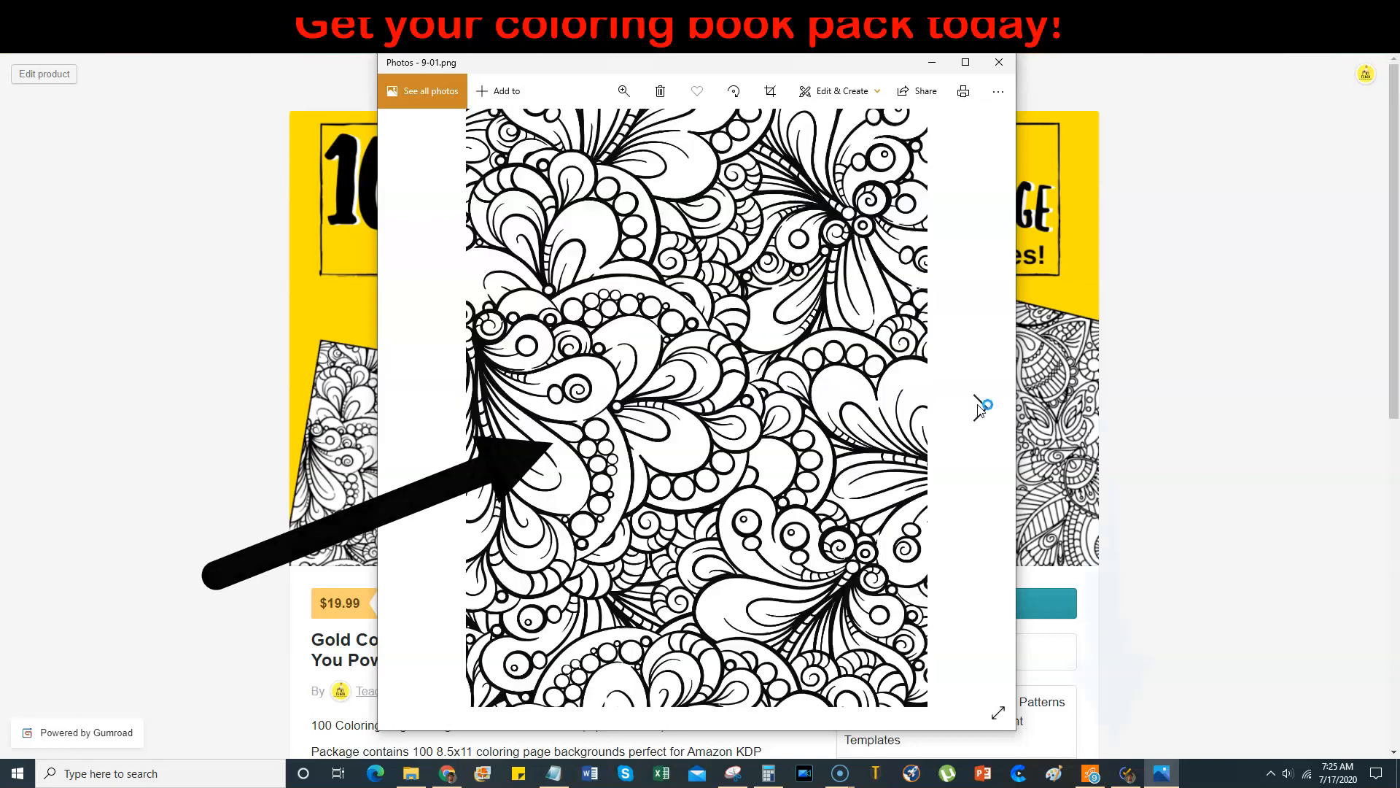
left_click(980, 407)
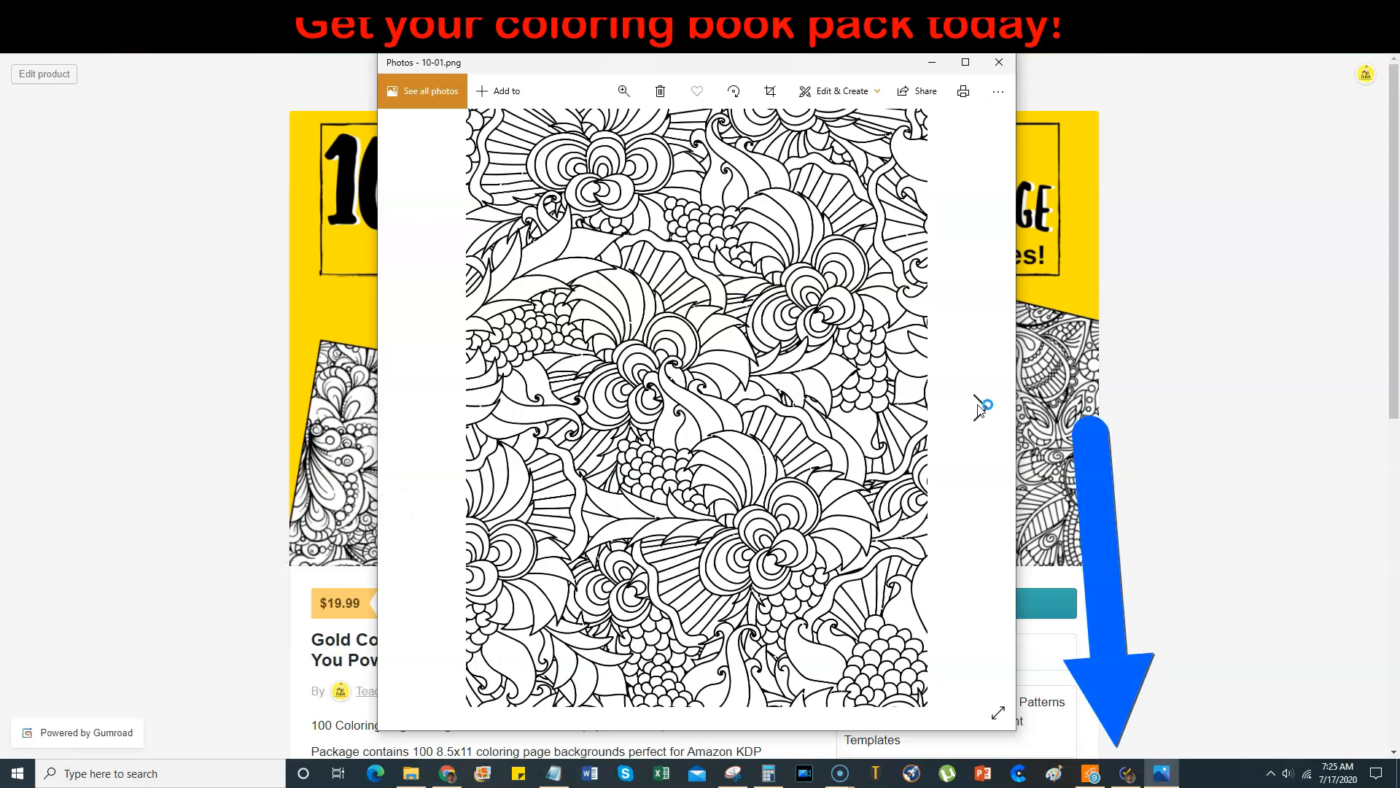
left_click(980, 407)
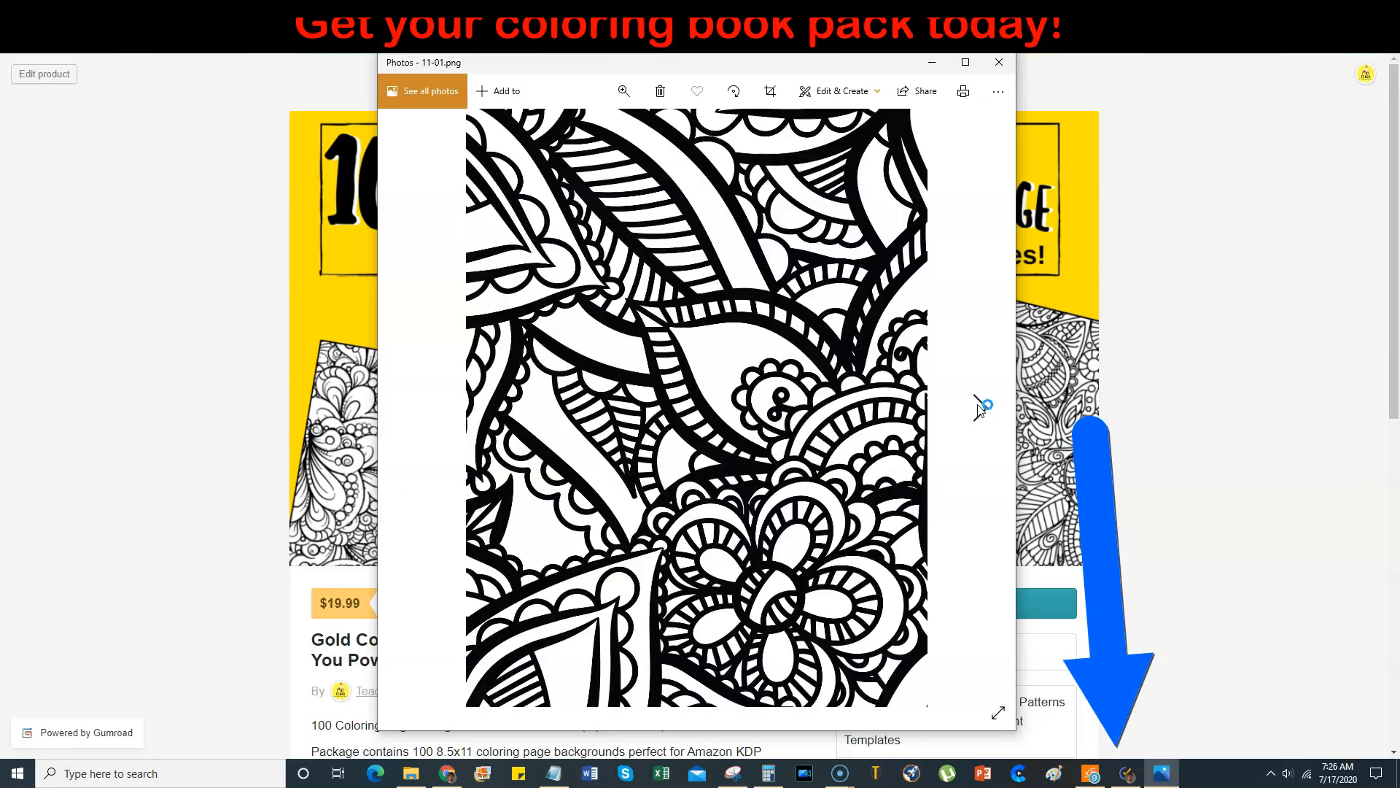
left_click(979, 407)
left_click(980, 407)
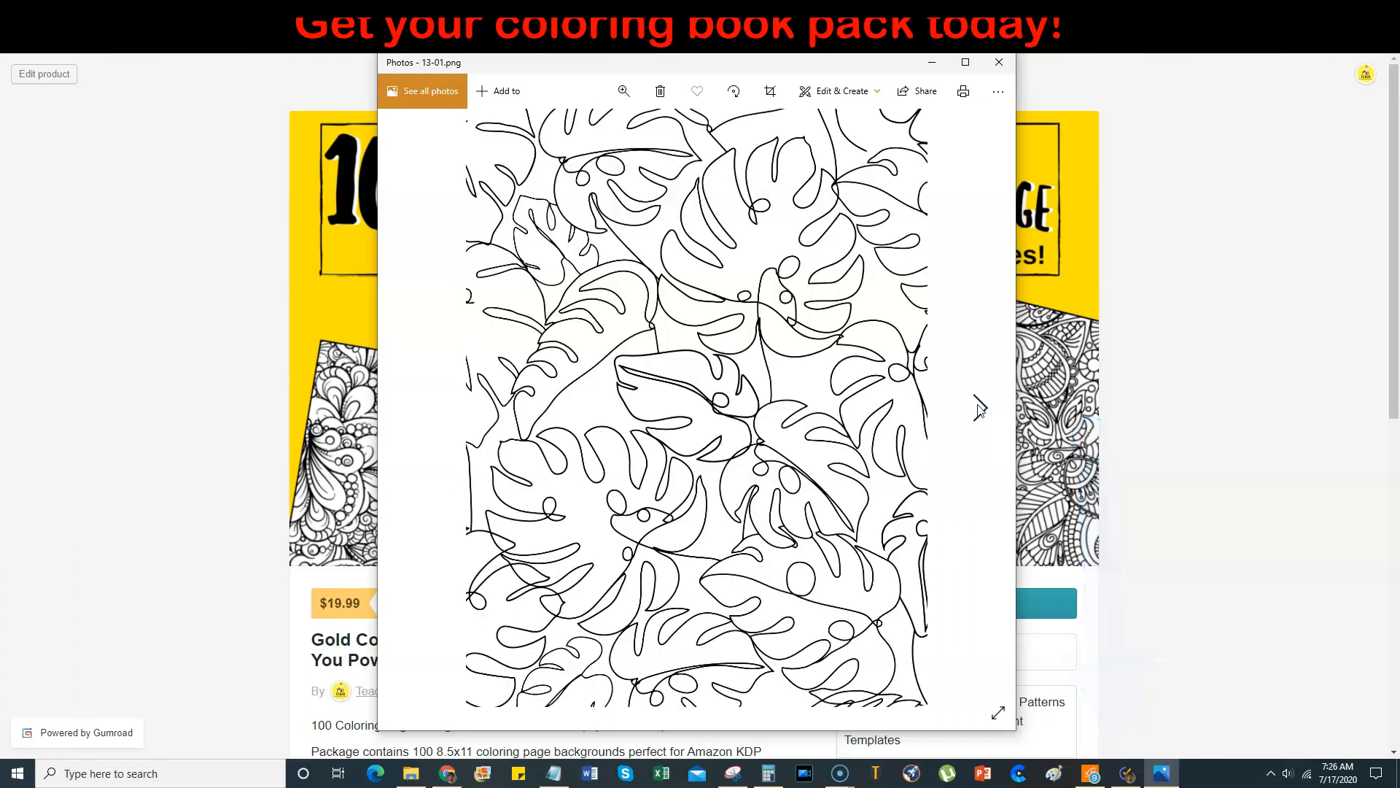
left_click(980, 407)
left_click(980, 407)
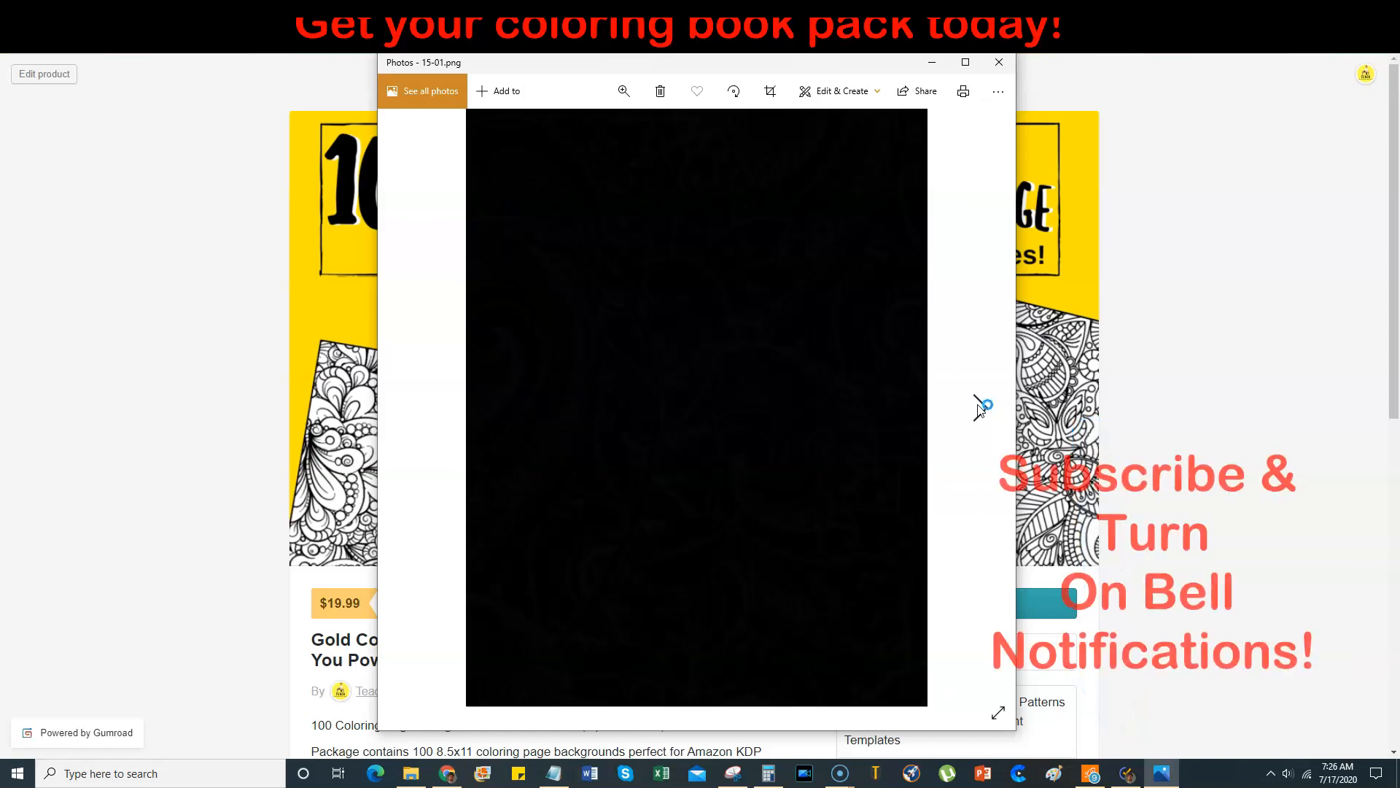
left_click(979, 407)
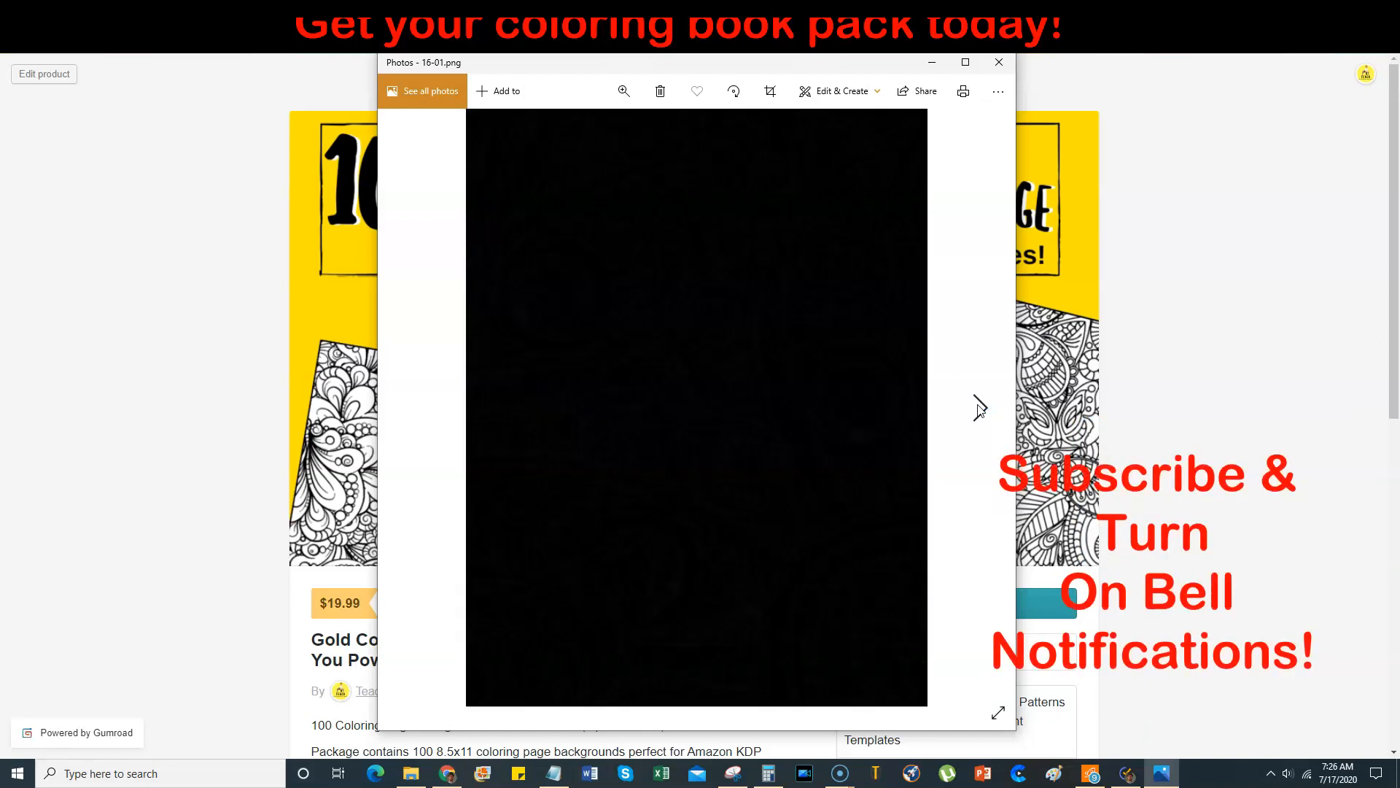
left_click(980, 407)
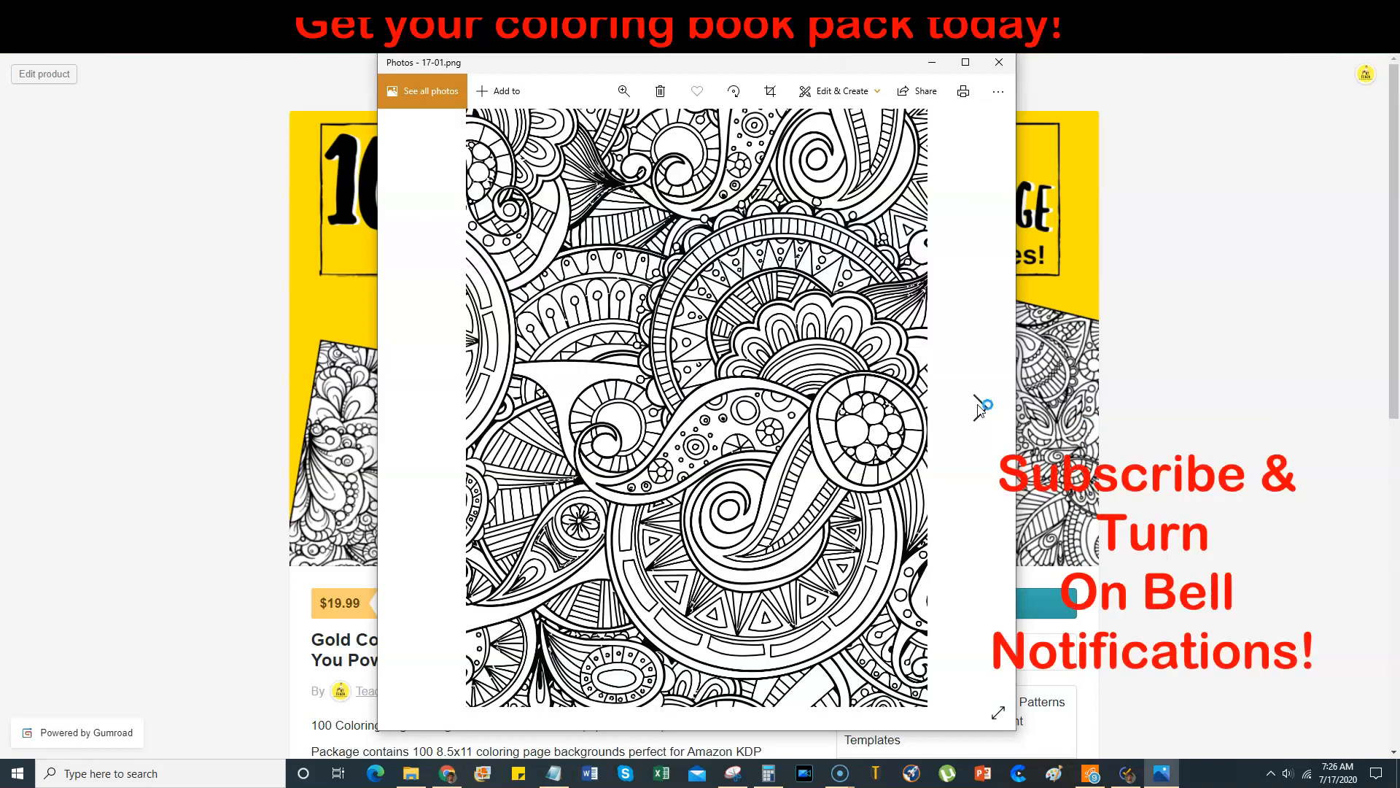
left_click(980, 407)
left_click(979, 407)
left_click(979, 407)
left_click(980, 407)
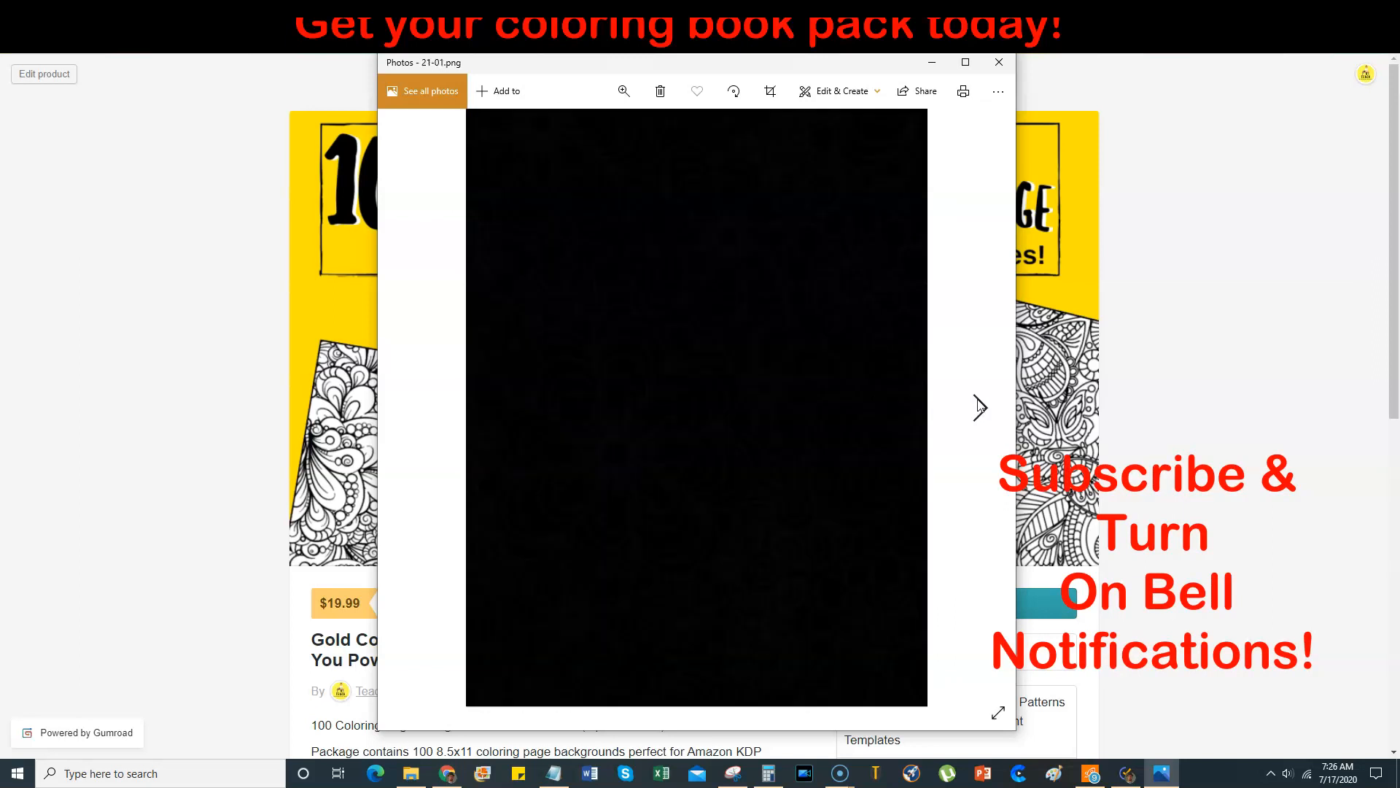